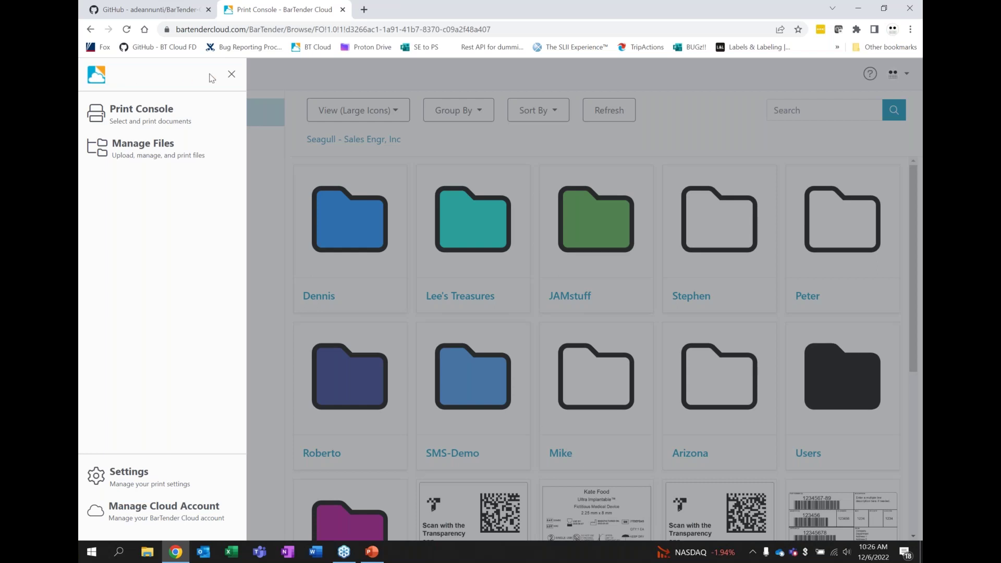
Step: Open Manage Cloud Account from the navigation drawer to reach the My Profile page
left_click(283, 68)
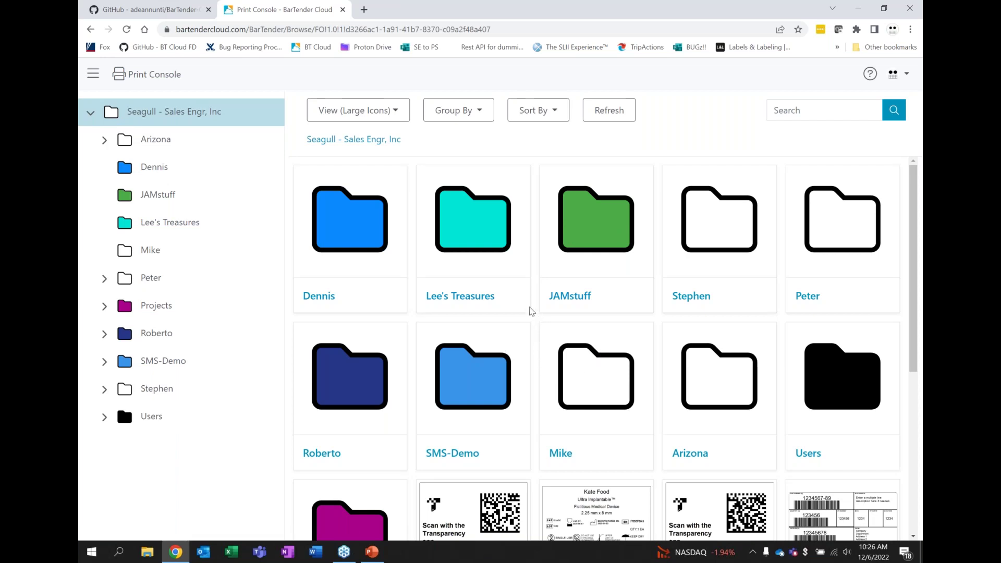
left_click(96, 75)
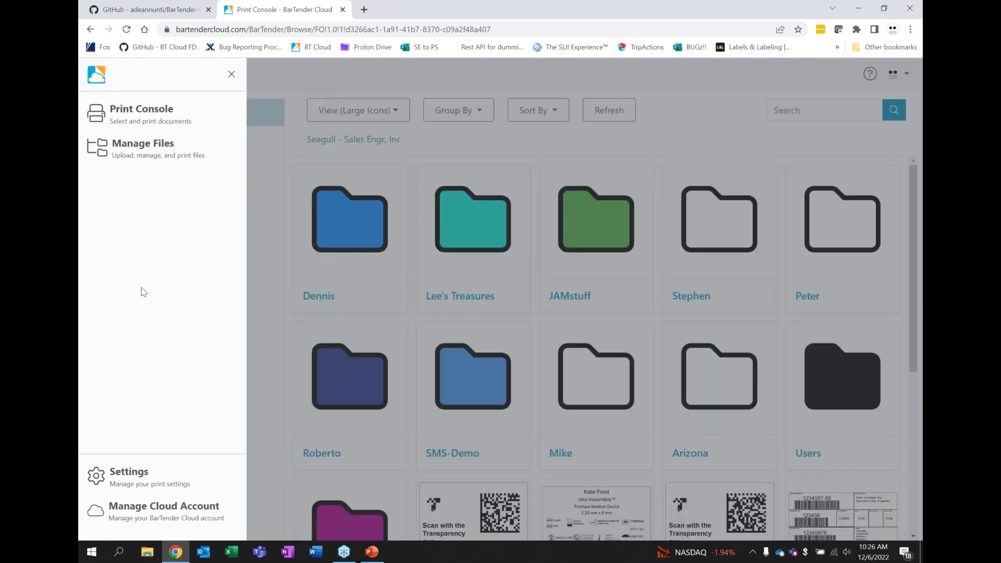
left_click(149, 511)
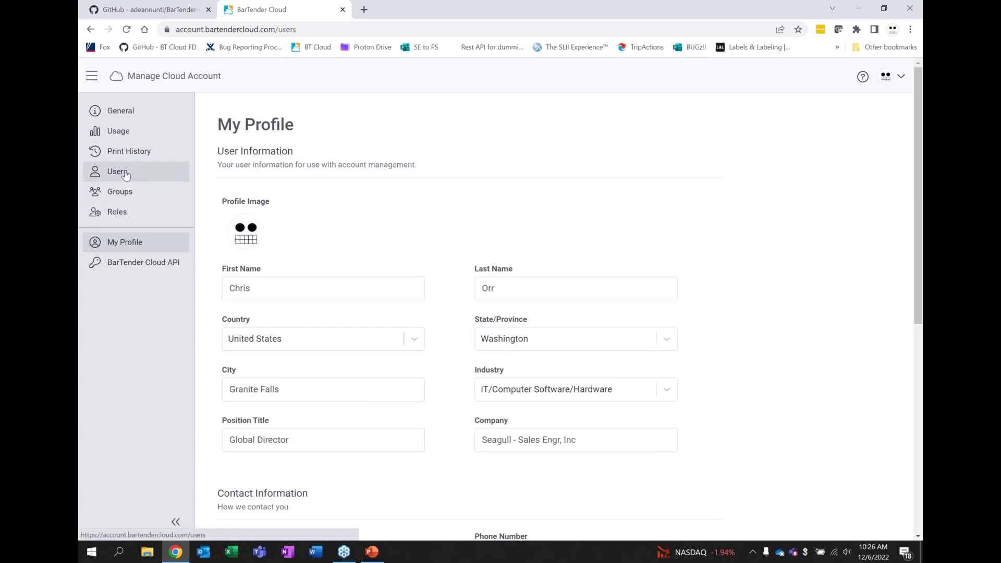
Step: Browse the account's Users, Groups and Roles lists and its Print History
left_click(127, 175)
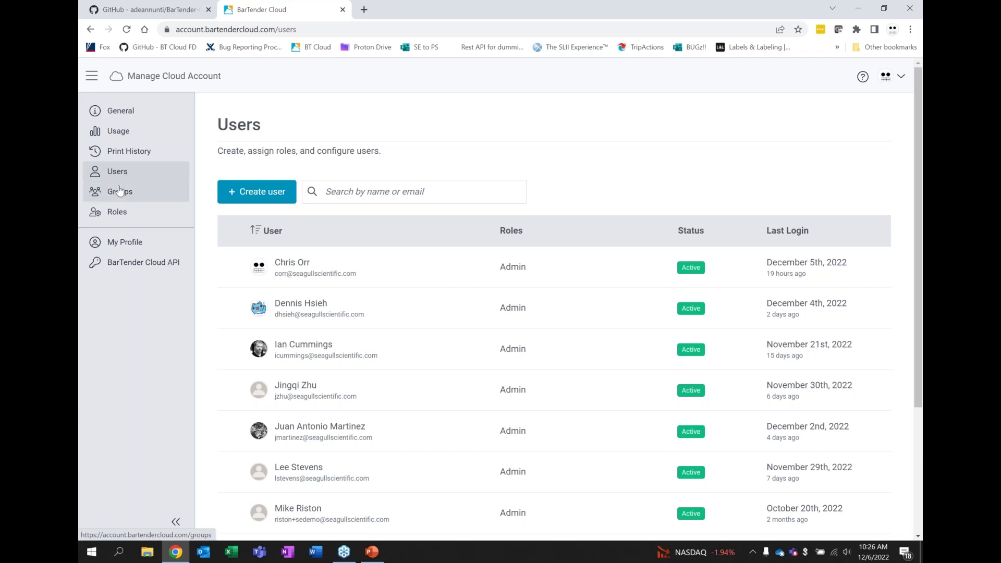
left_click(119, 193)
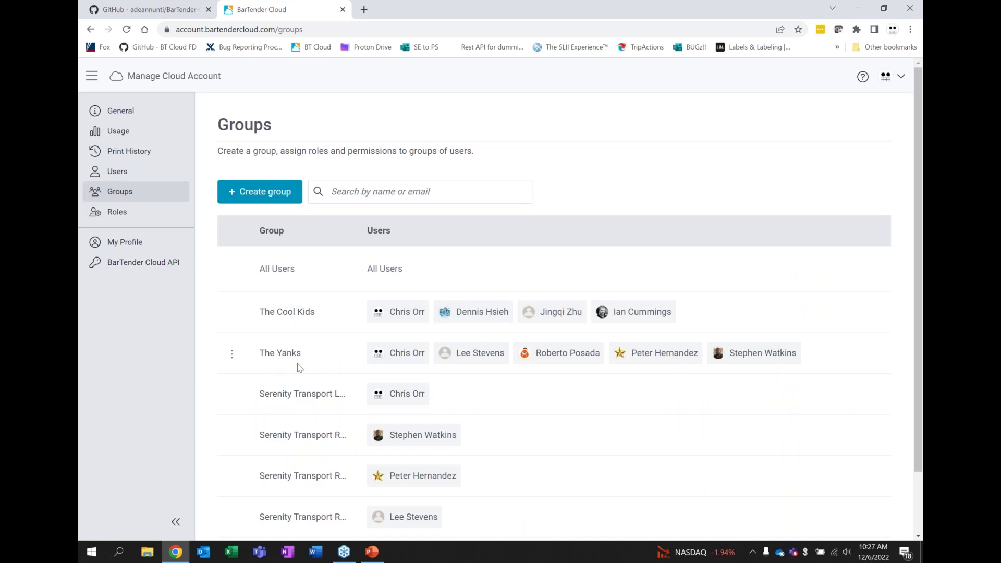
left_click(118, 212)
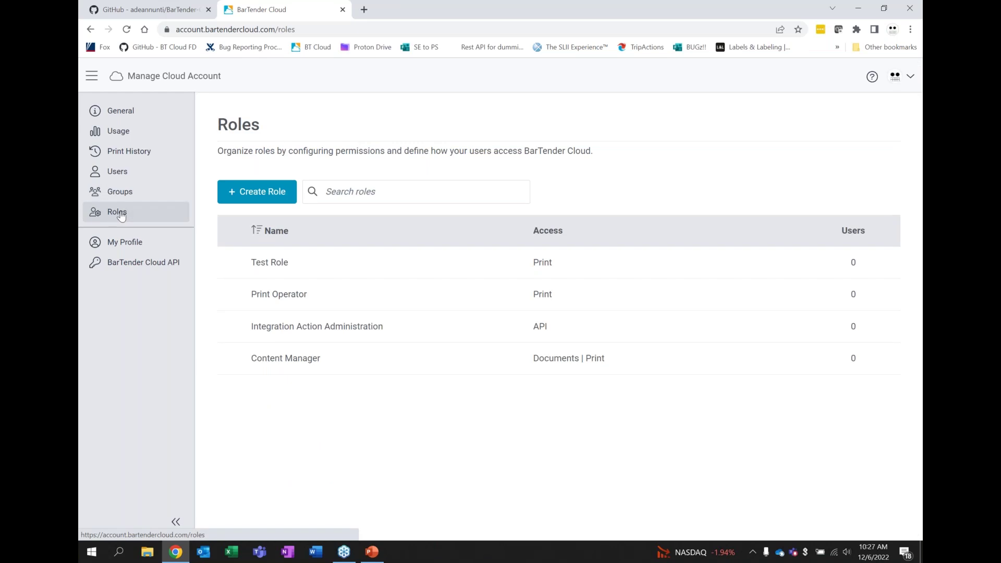
left_click(119, 151)
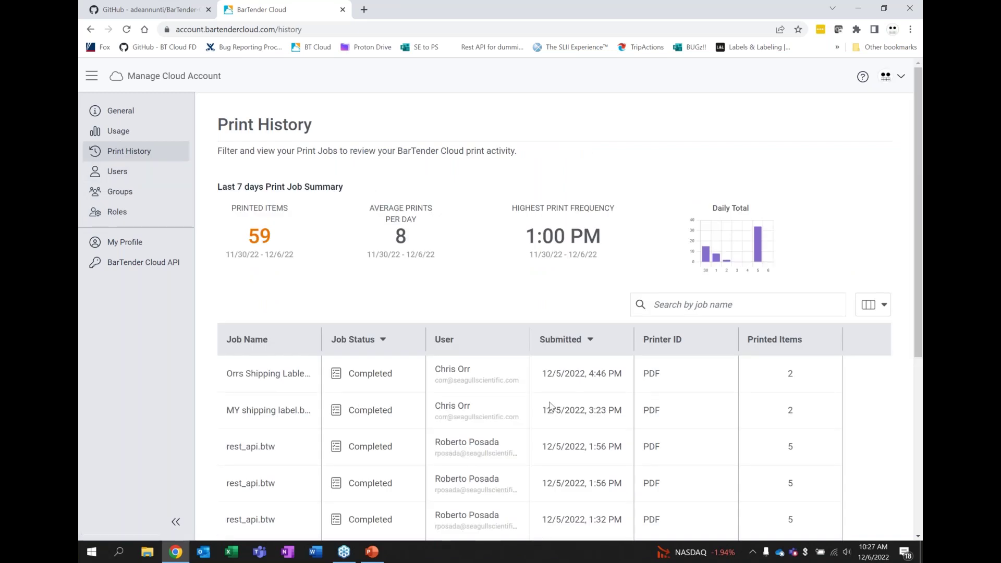
Step: Check the Usage page showing 90 printed items this month and its 12-month chart
left_click(131, 134)
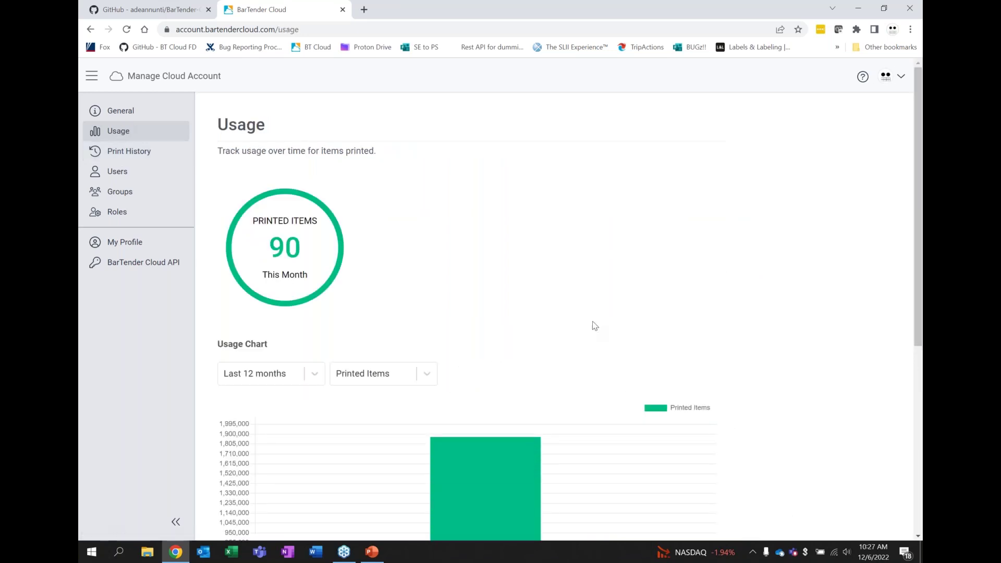
scroll(598, 295, "down", 1)
scroll(597, 296, "down", 2)
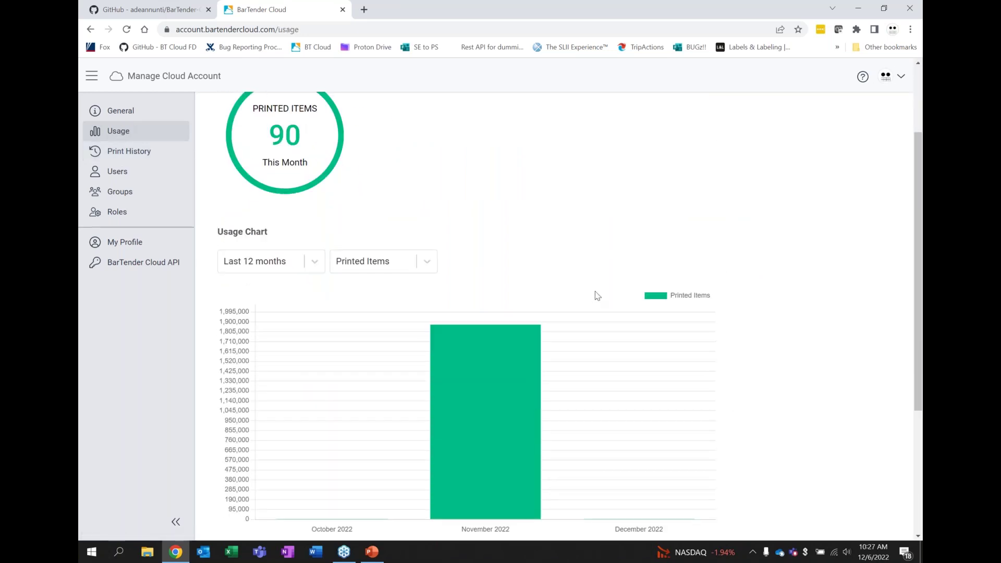
scroll(597, 295, "up", 2)
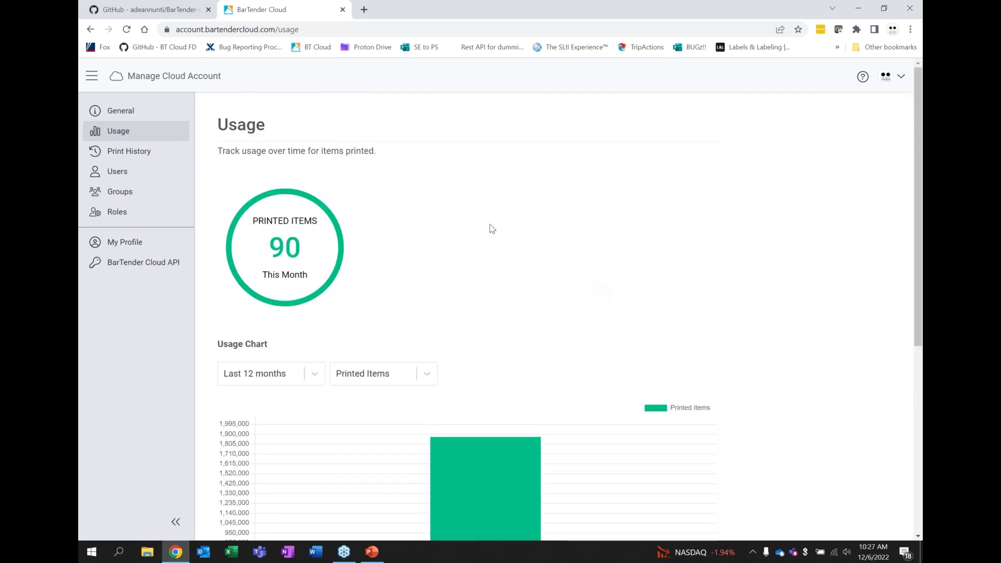
left_click(92, 76)
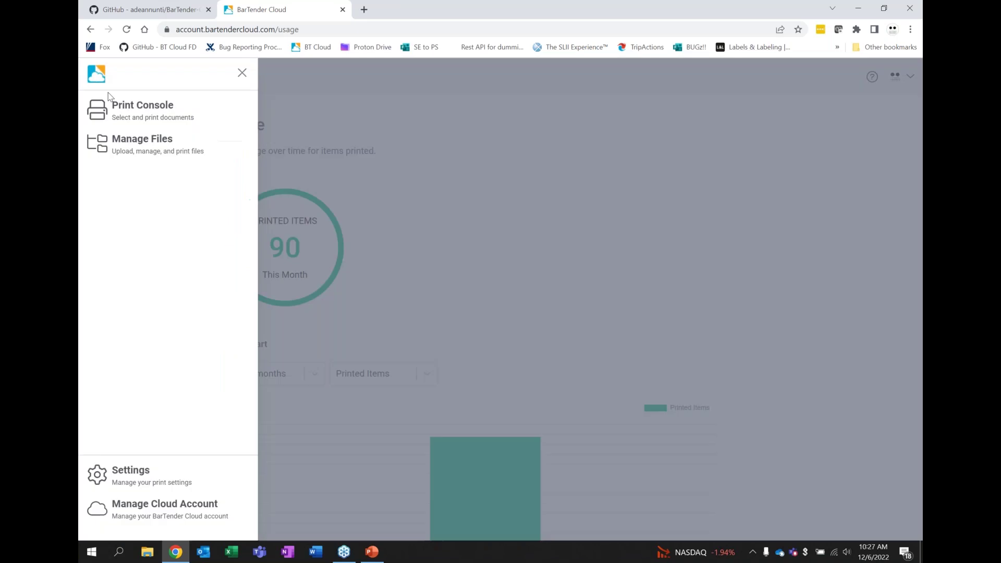
Step: Return to the Print Console, then open Manage Files to list the organisation's folders
left_click(132, 112)
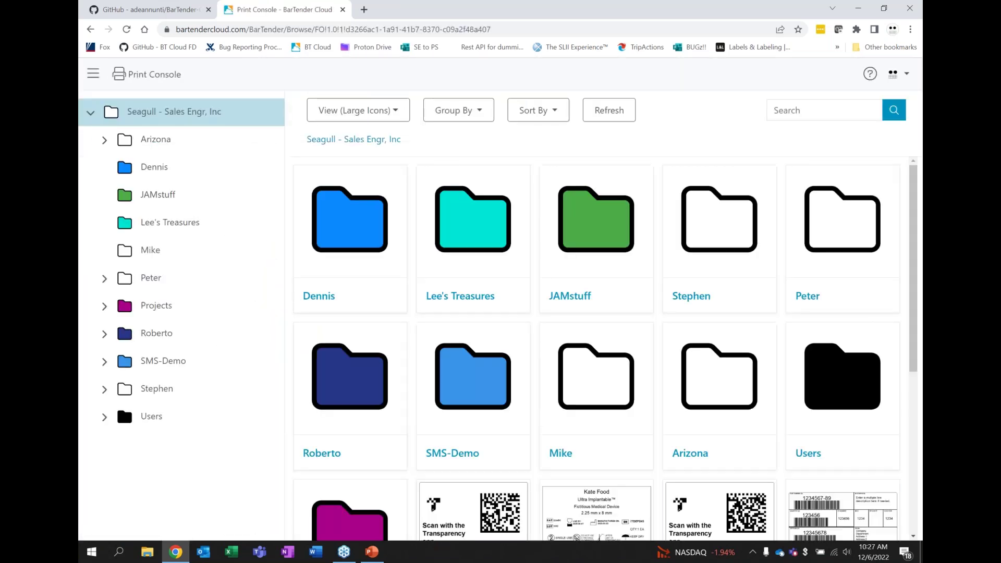
left_click(93, 76)
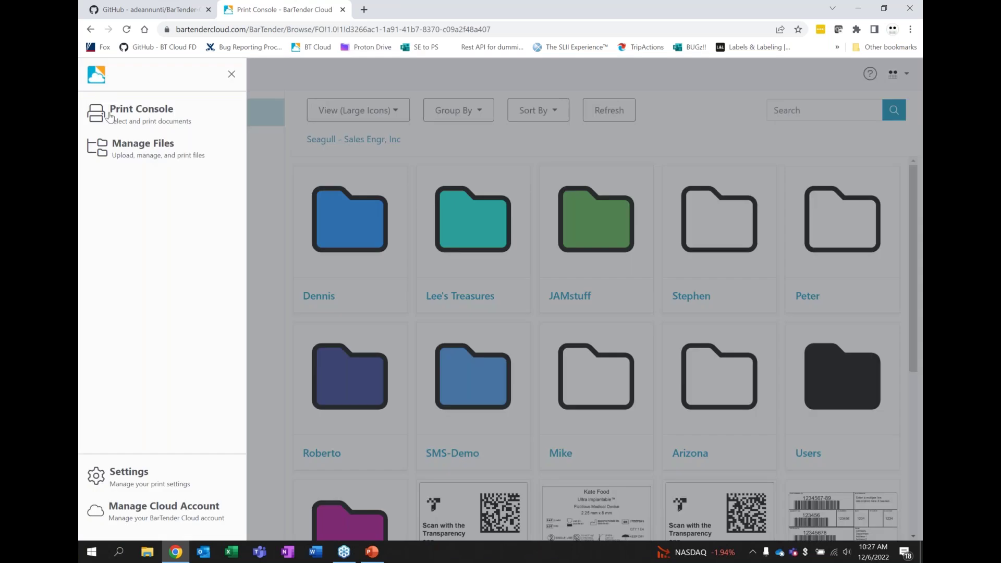
left_click(128, 151)
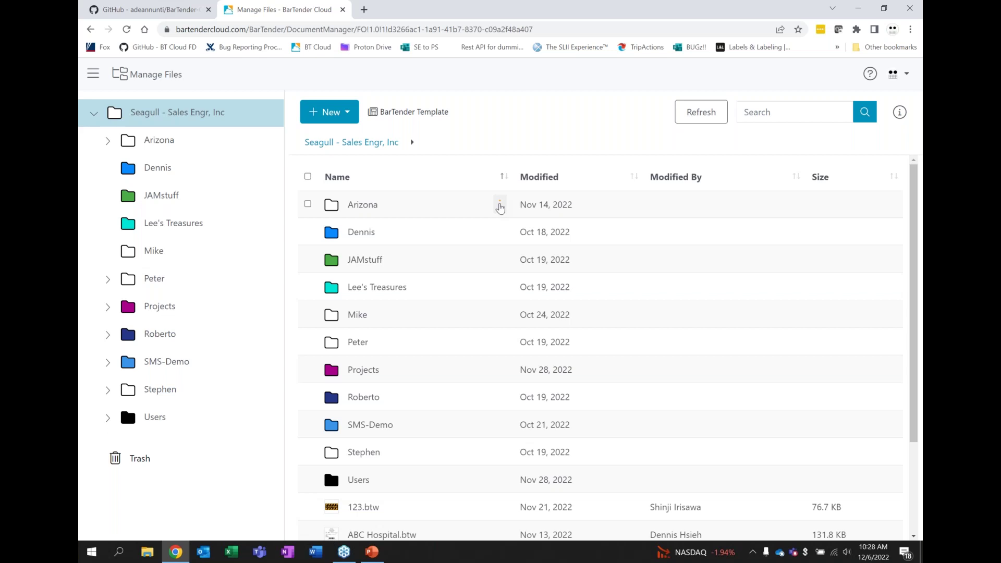
left_click(500, 204)
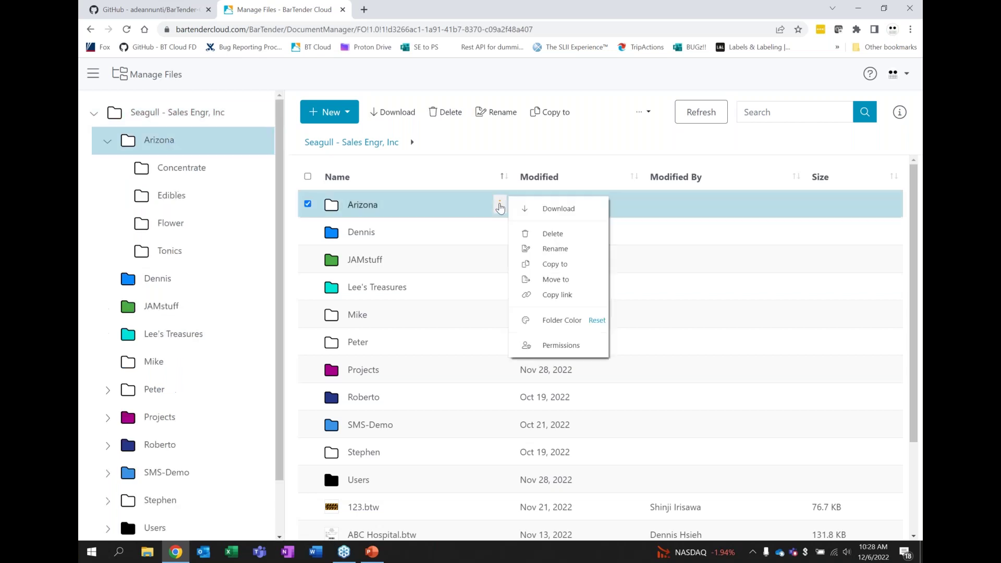
left_click(552, 347)
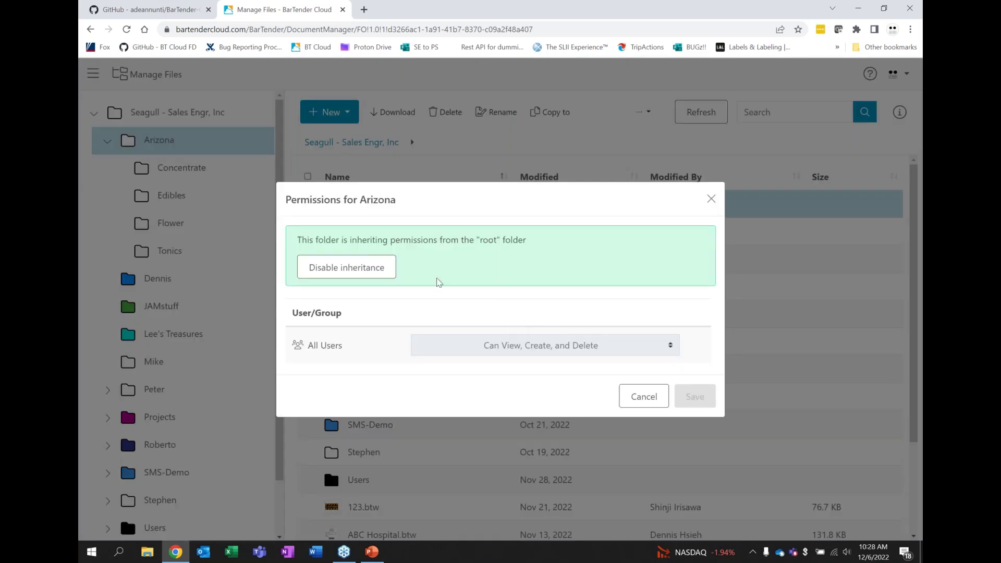
left_click(345, 268)
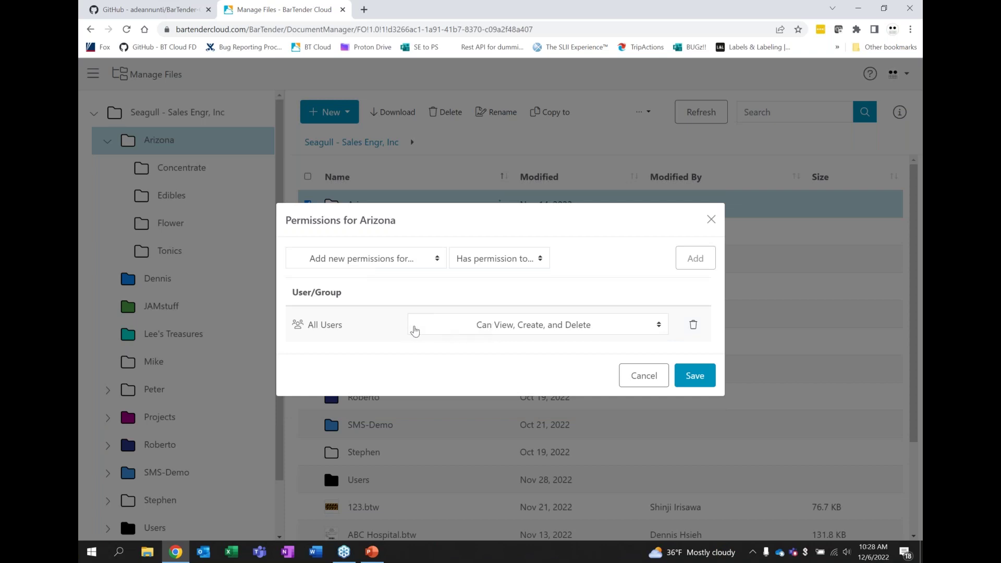
left_click(410, 262)
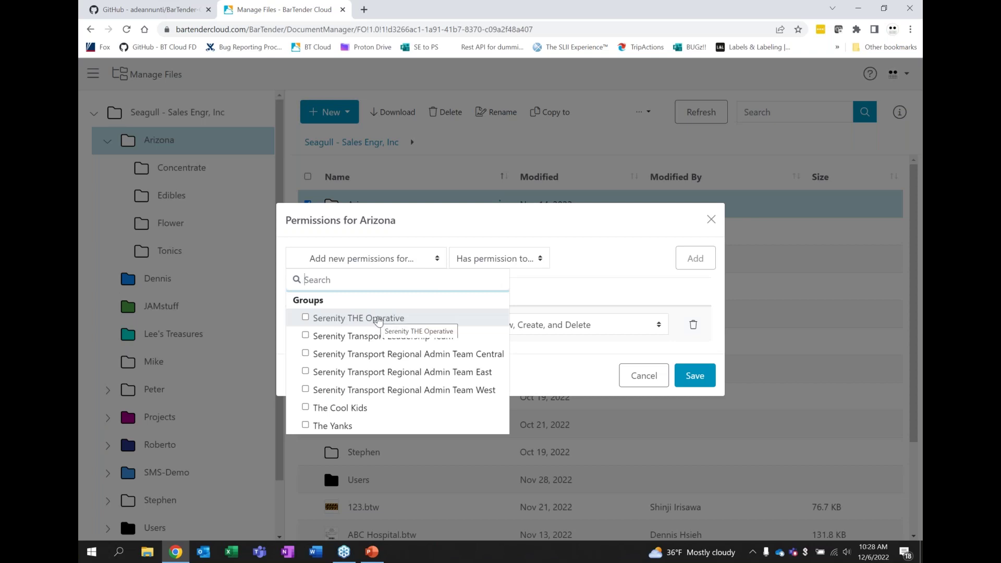
left_click(333, 318)
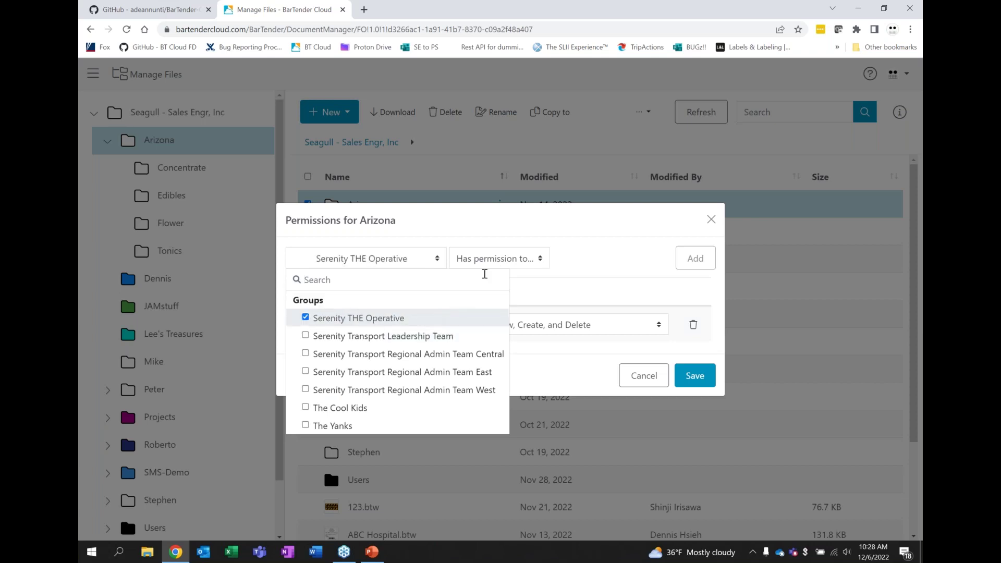
left_click(497, 260)
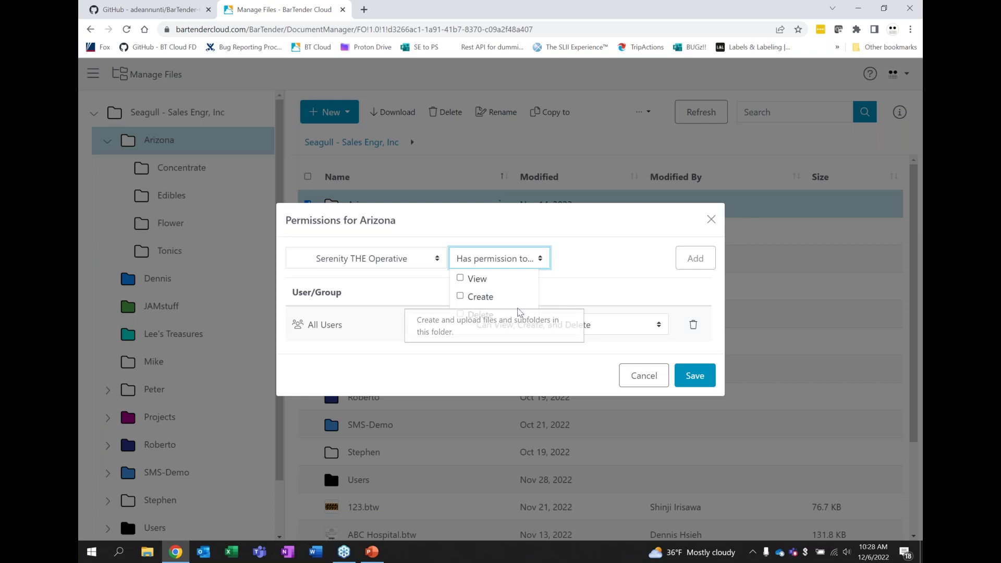
left_click(609, 255)
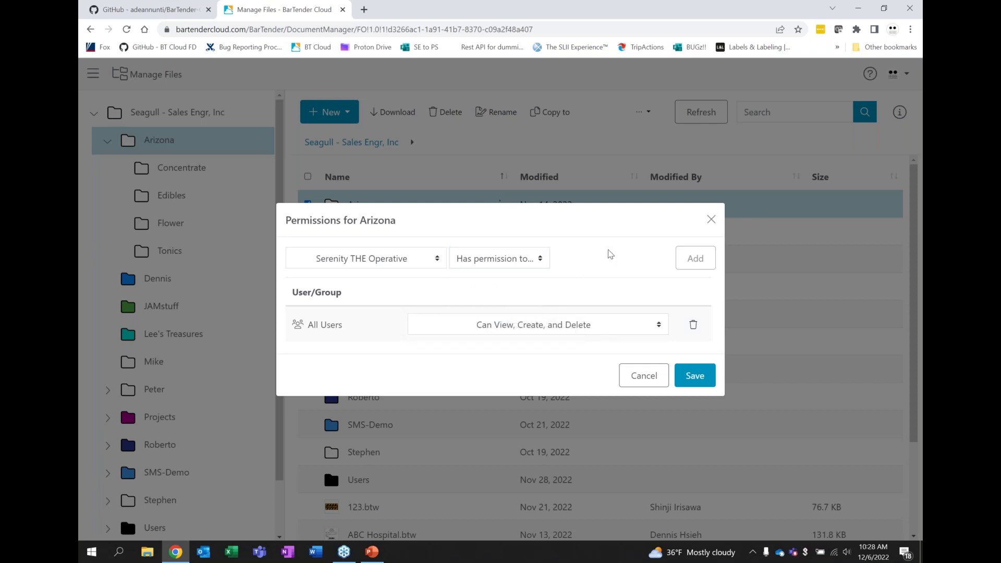
left_click(632, 376)
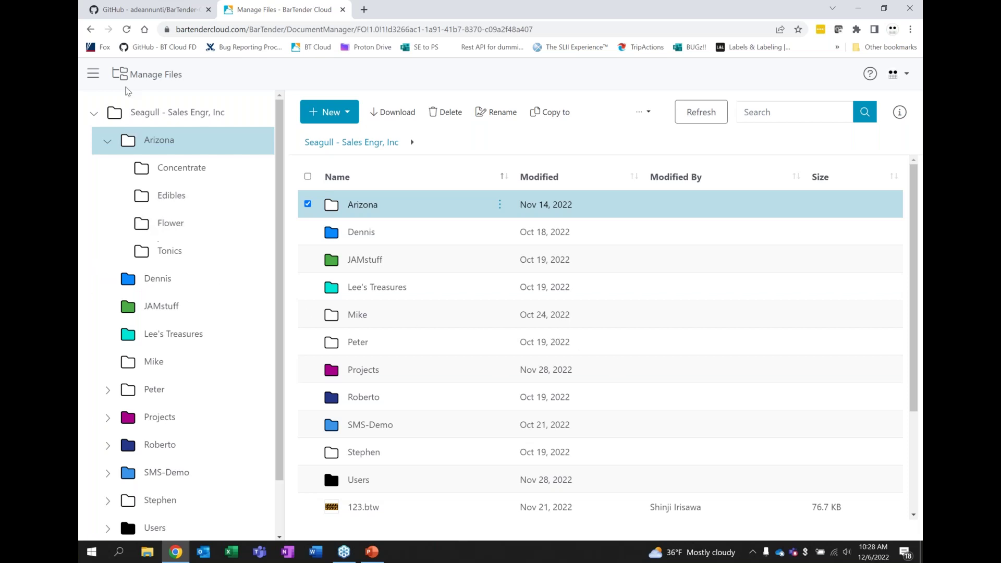
Step: Expand the Users folder and open Project Blue Book, which holds the Area 51 folder
scroll(123, 267, "down", 2)
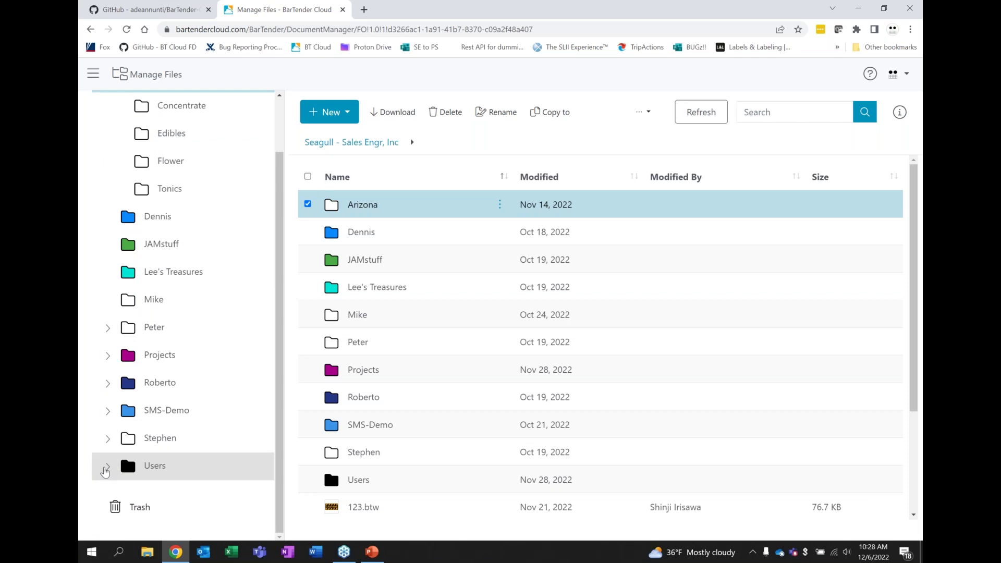
left_click(108, 467)
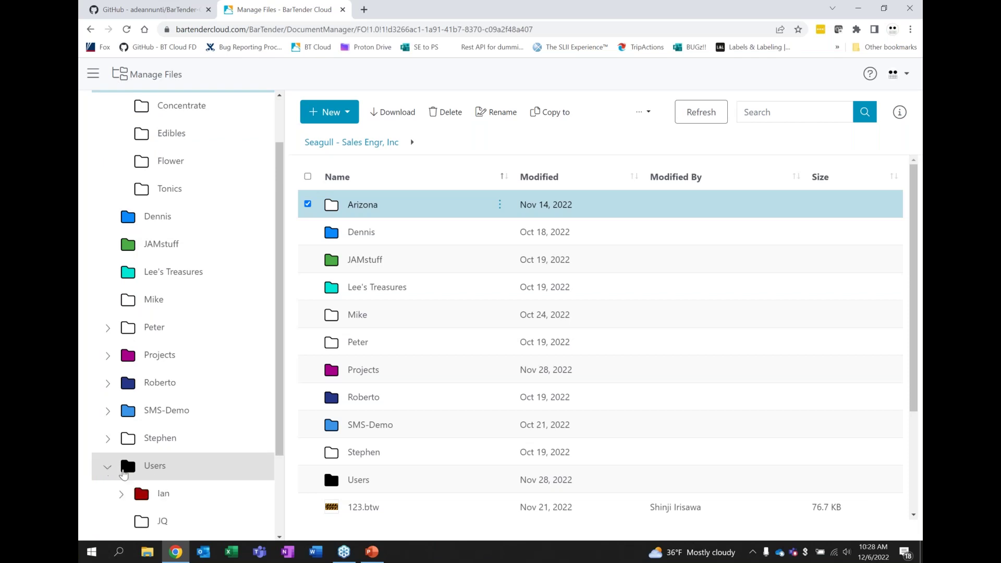
scroll(156, 458, "down", 3)
left_click(170, 441)
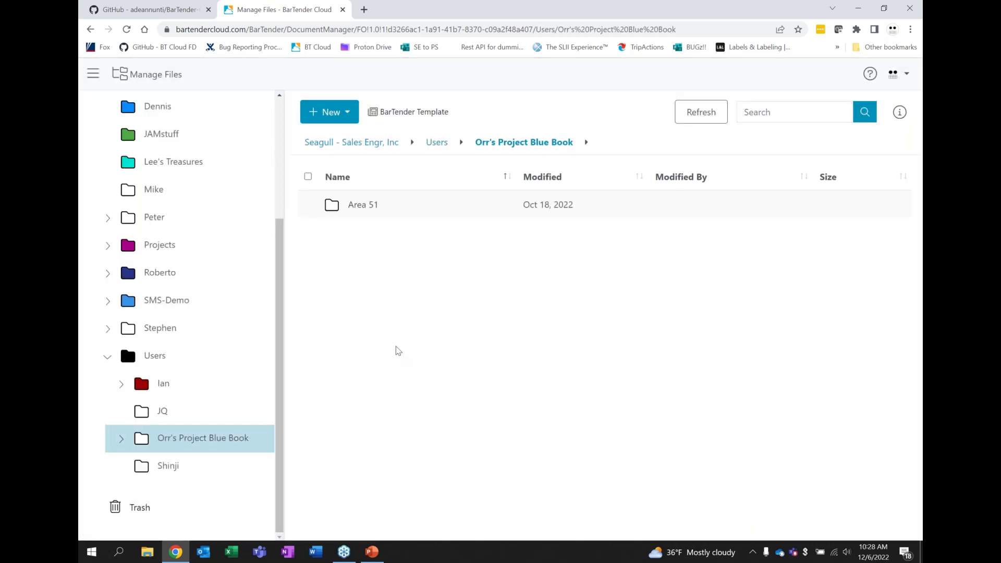
Step: Search templates for 'GS1' and pick the GS1-128 Shipping Label with GLN template
left_click(400, 119)
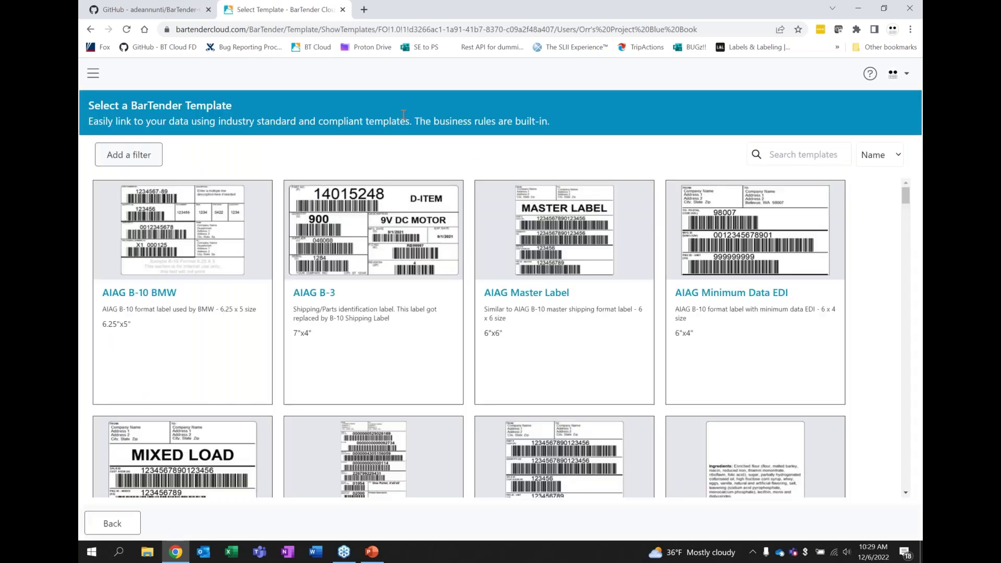
mouse_move(781, 292)
scroll(889, 302, "down", 10)
scroll(889, 301, "down", 8)
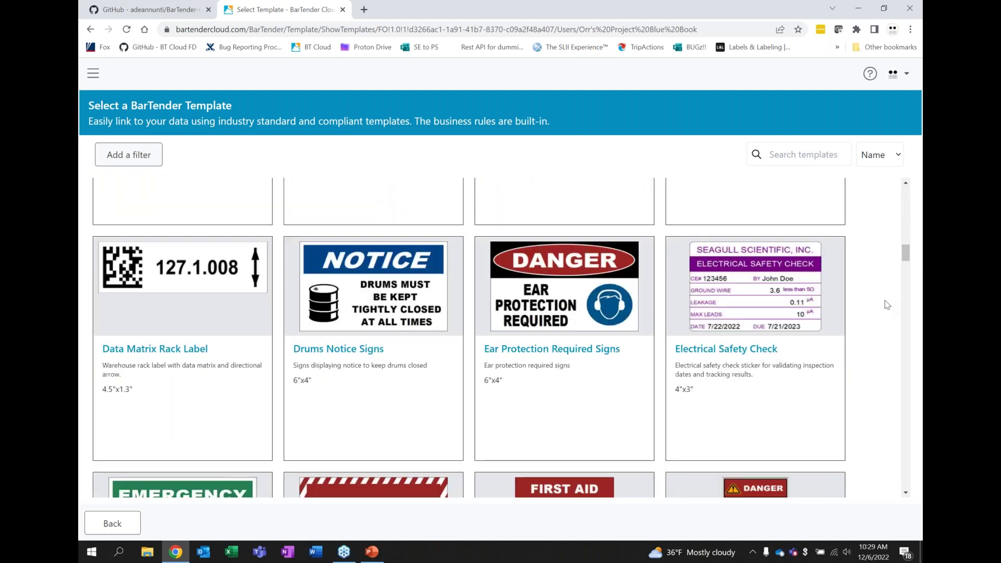
scroll(887, 304, "down", 7)
scroll(887, 304, "down", 6)
scroll(887, 304, "down", 3)
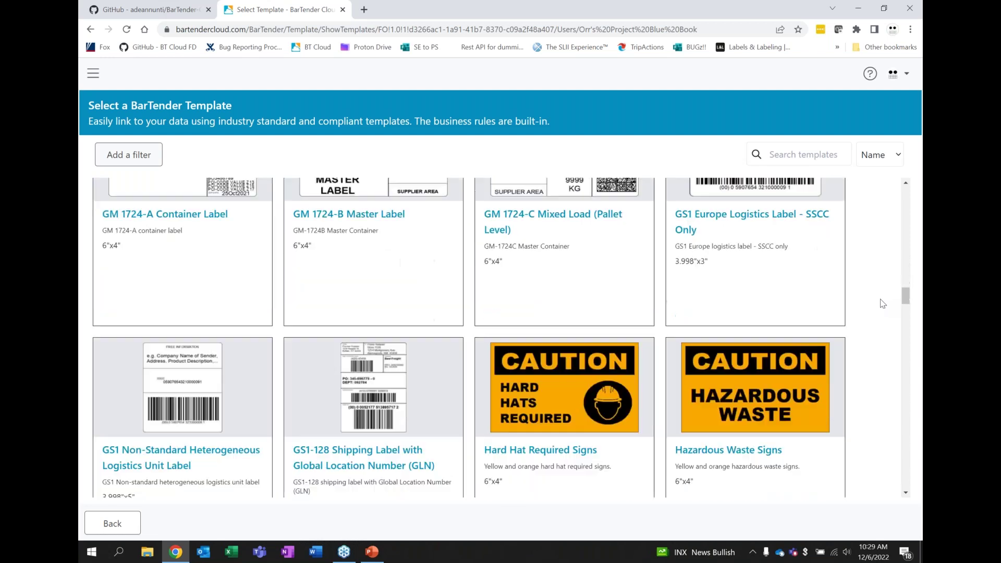
left_click(778, 151)
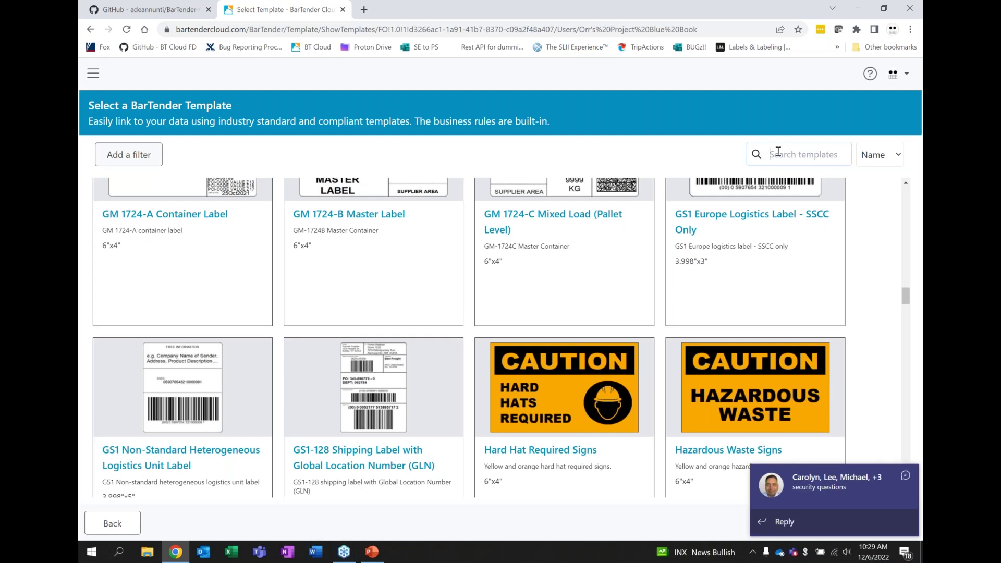
type("GS")
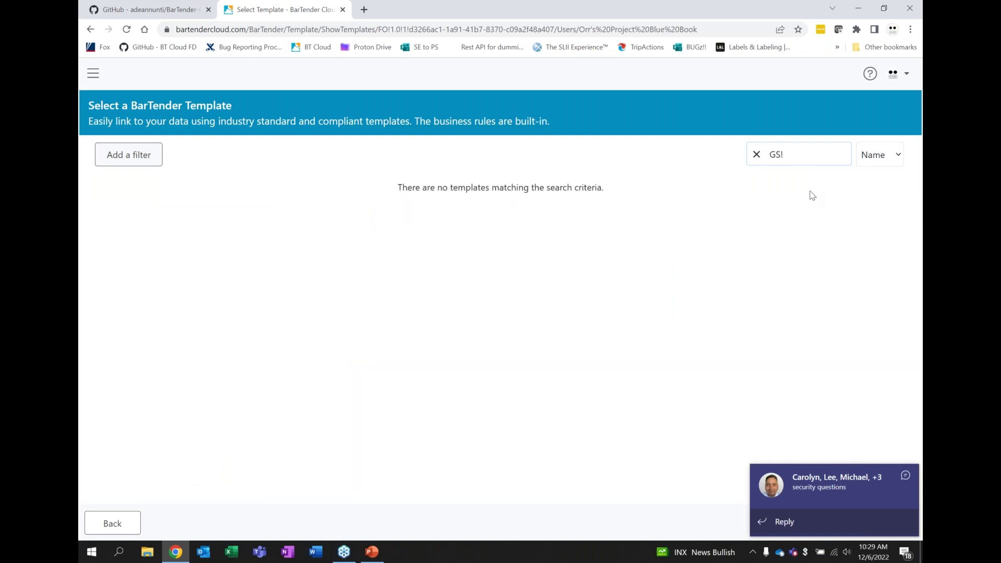
type("!")
type("1")
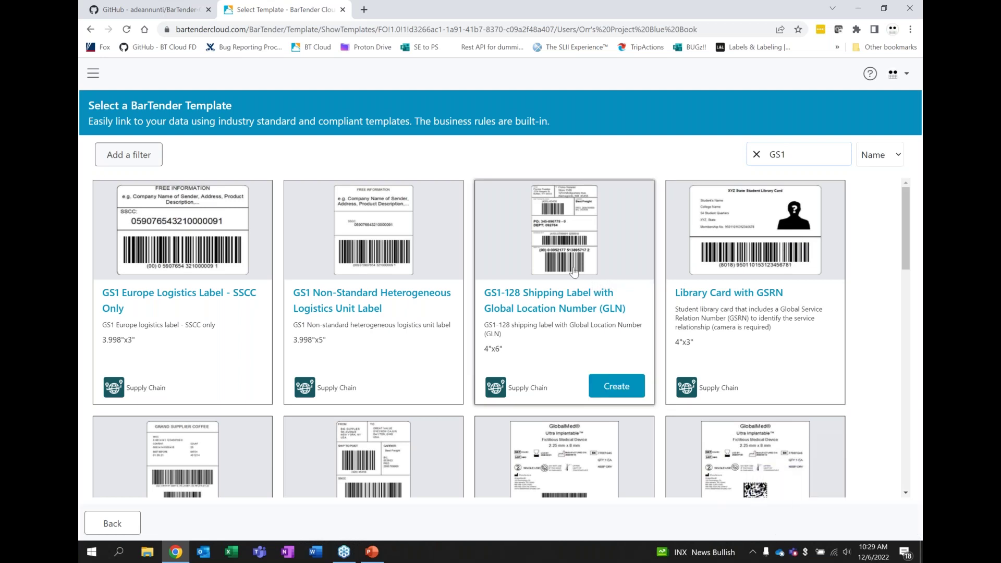
left_click(570, 310)
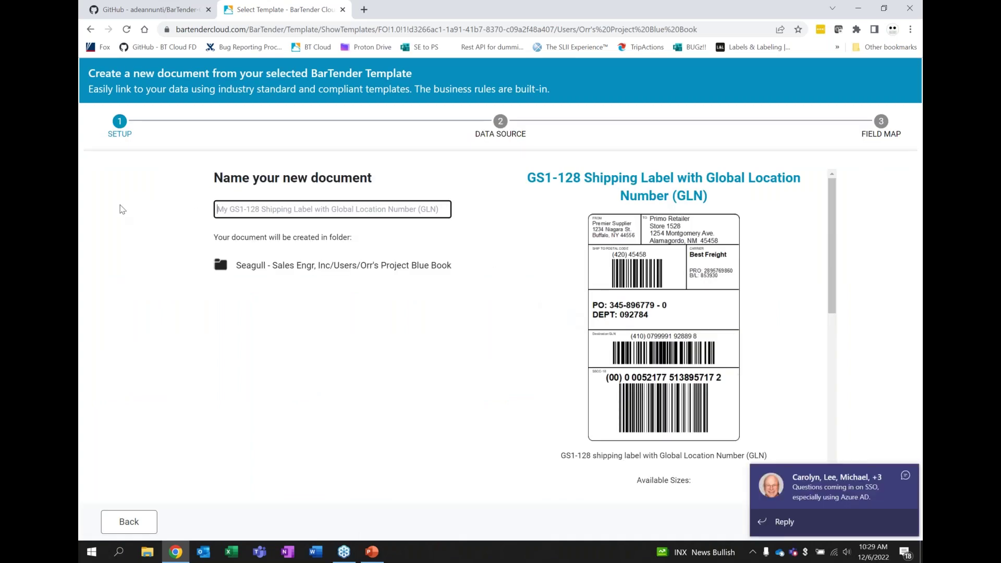
Step: Name the new document 'Shipping Label', check the field preview, and continue to Data Source
left_click(235, 211)
type("Se")
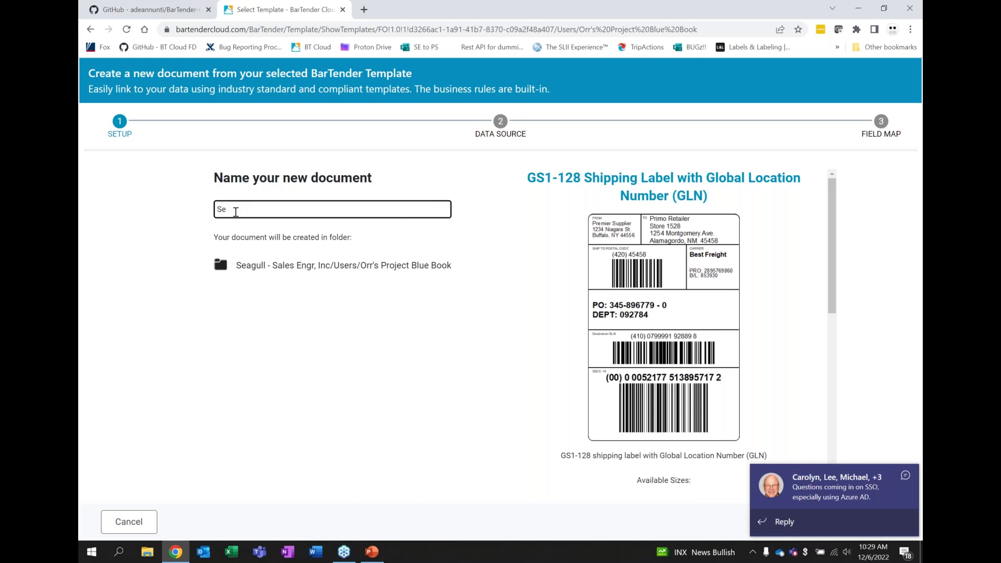
type("rhipping Label")
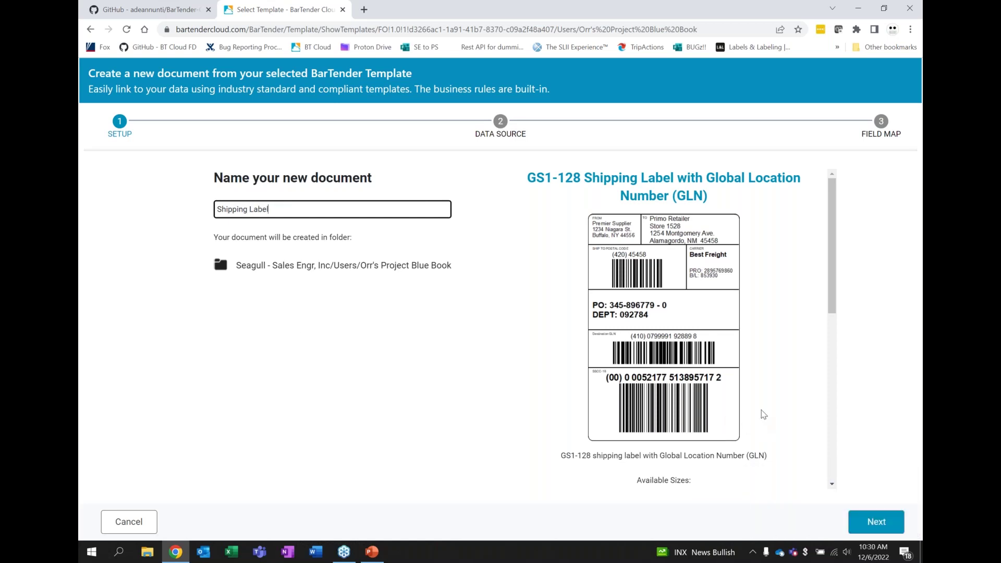
scroll(753, 369, "down", 3)
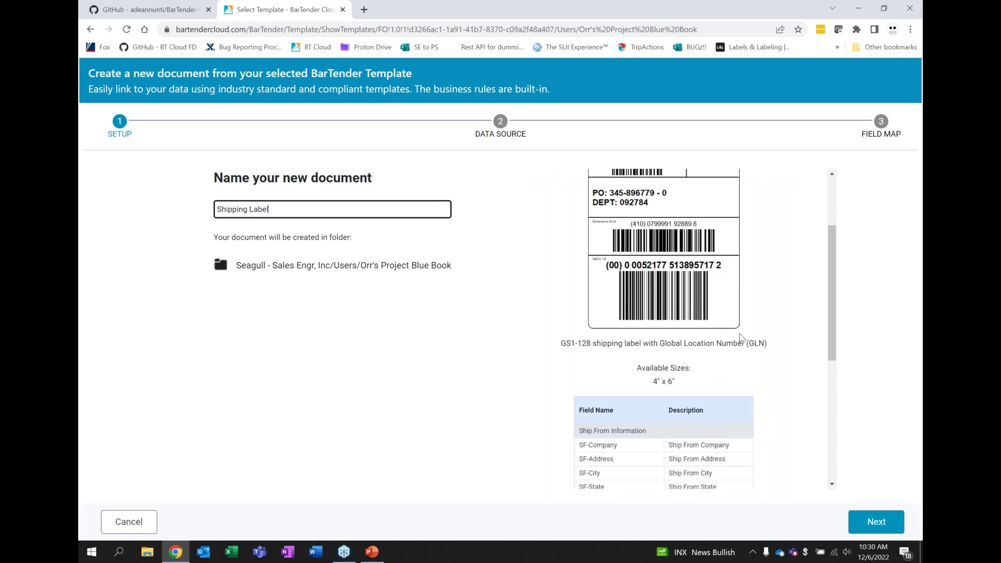
scroll(729, 328, "down", 3)
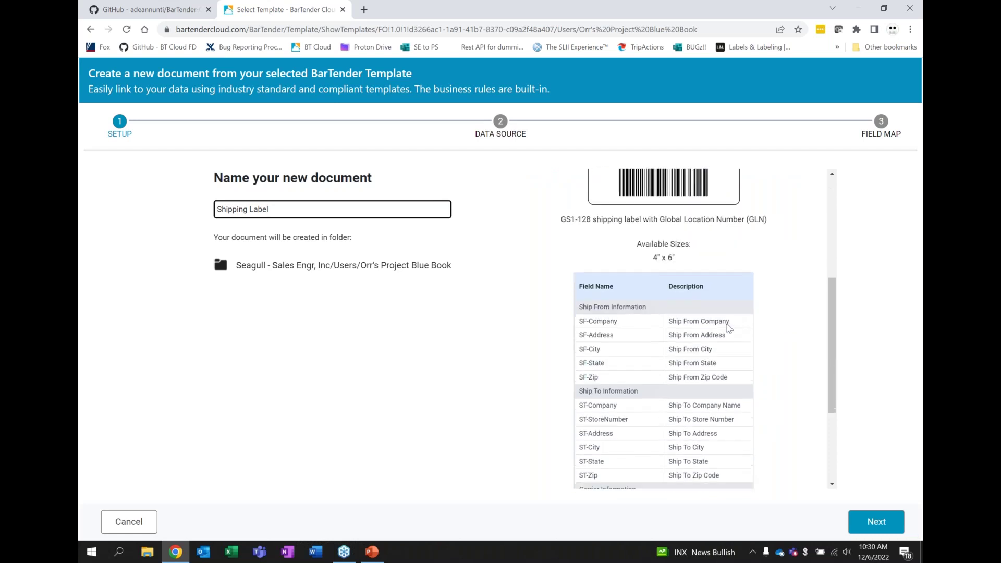
scroll(729, 326, "down", 3)
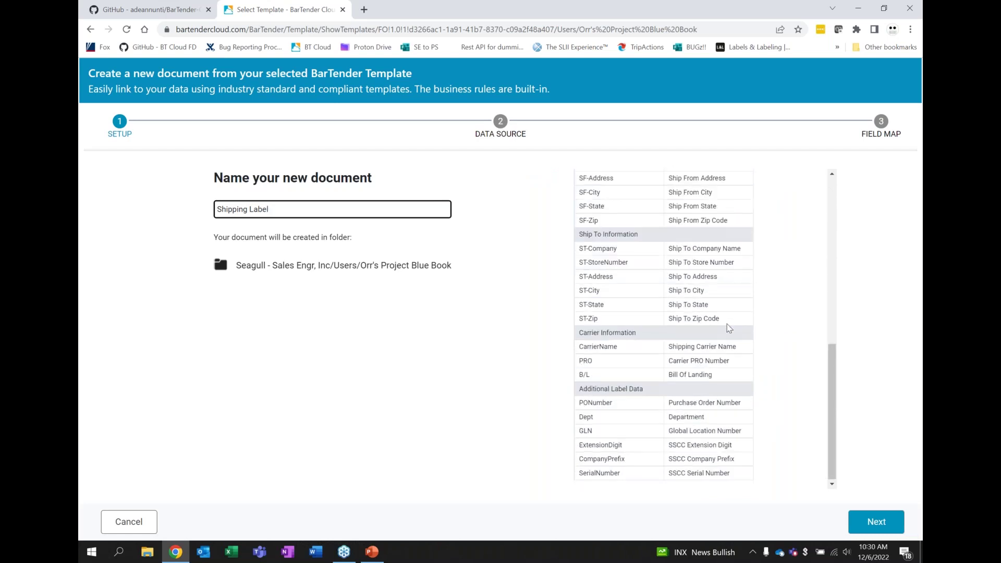
scroll(727, 329, "up", 3)
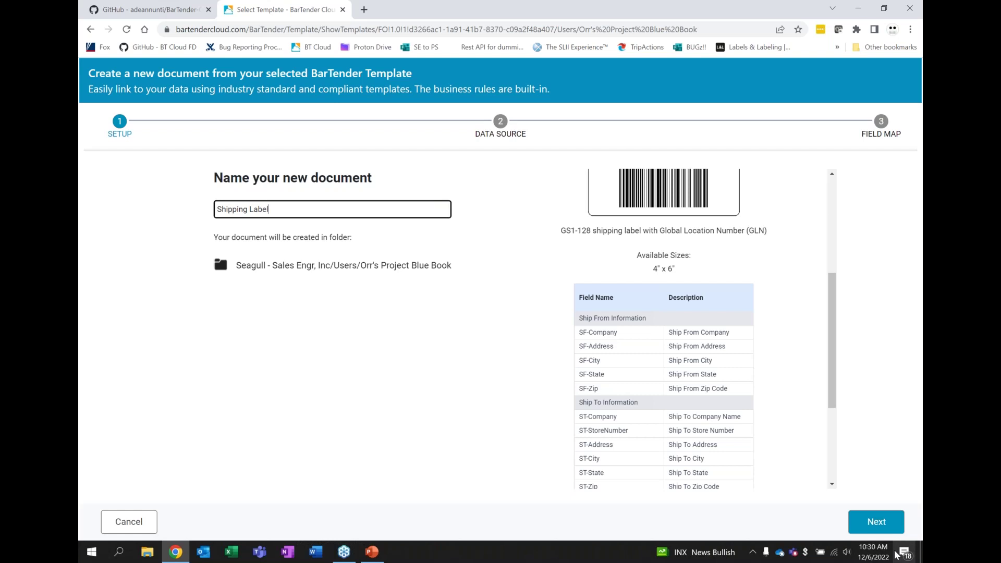
left_click(876, 522)
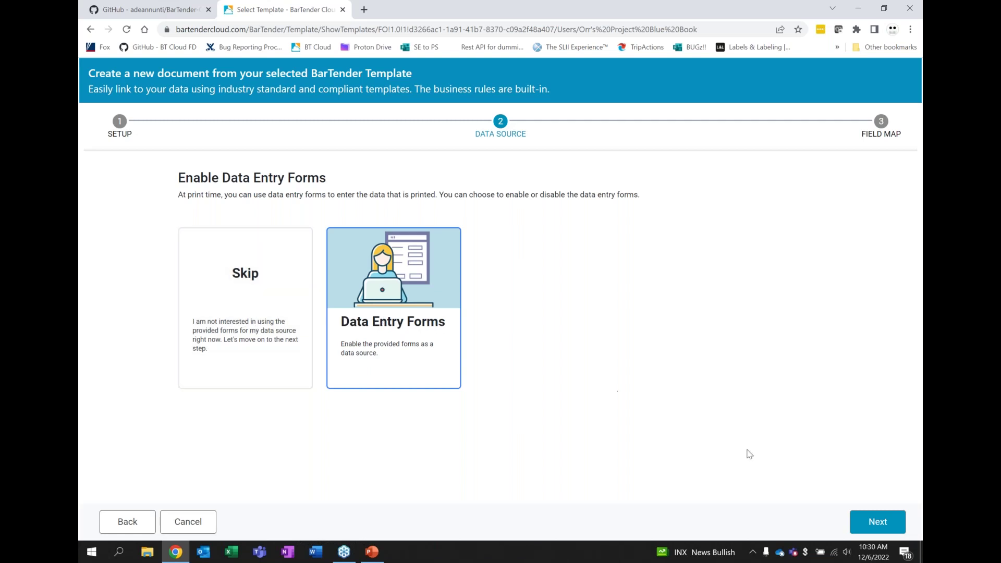
Step: Keep data entry forms and use Excel Online as the data source, with records selected at print time
left_click(882, 525)
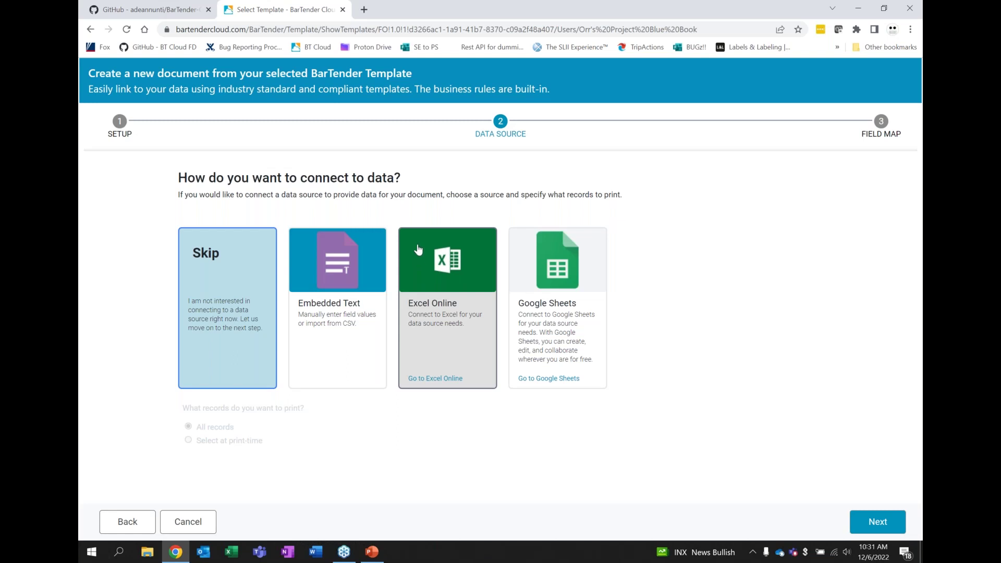
left_click(453, 295)
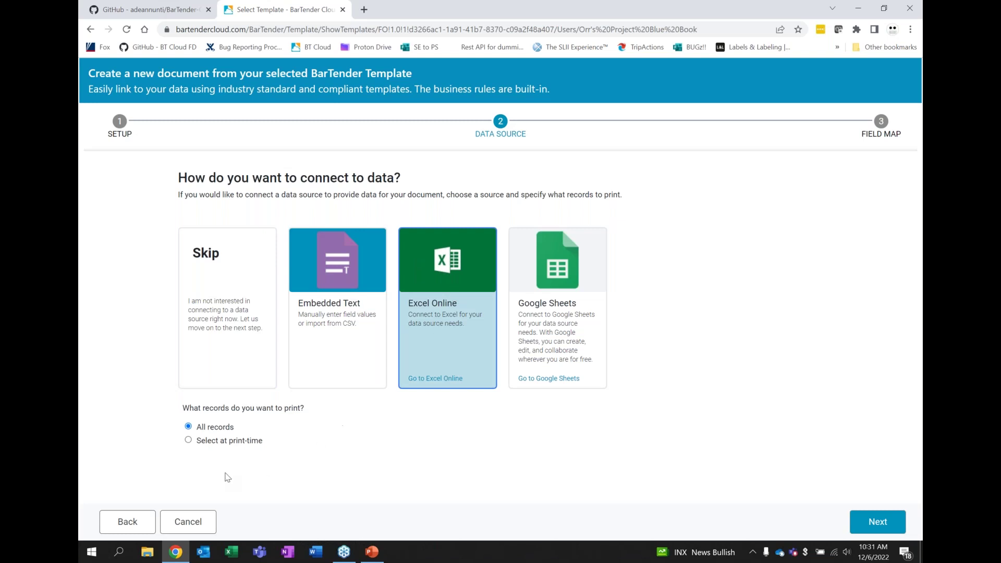
left_click(189, 441)
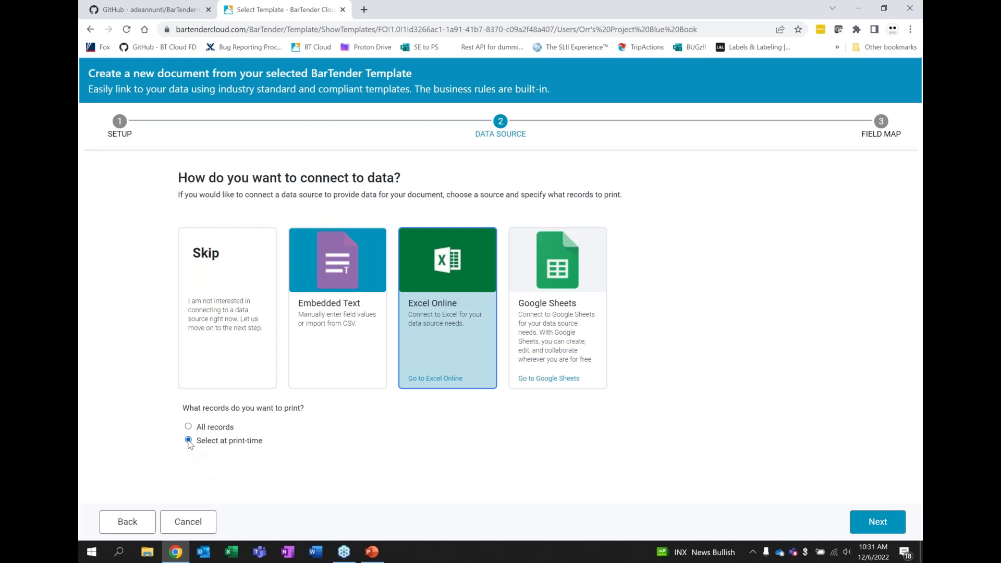
left_click(879, 524)
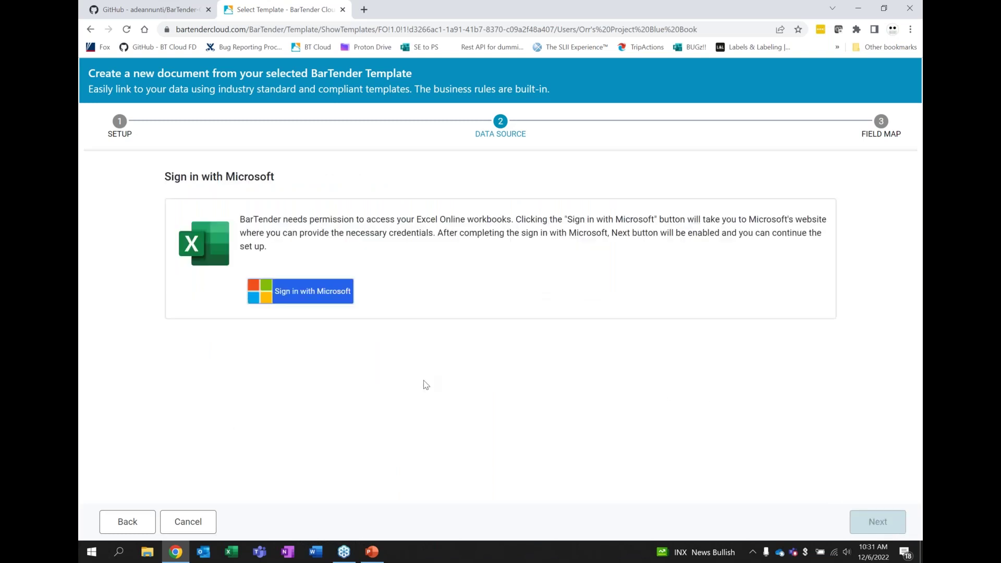
Step: Sign in with Microsoft and link Sheet1 of Excel_Sample_GS1-128ShippingTemplate.xlsx
left_click(319, 293)
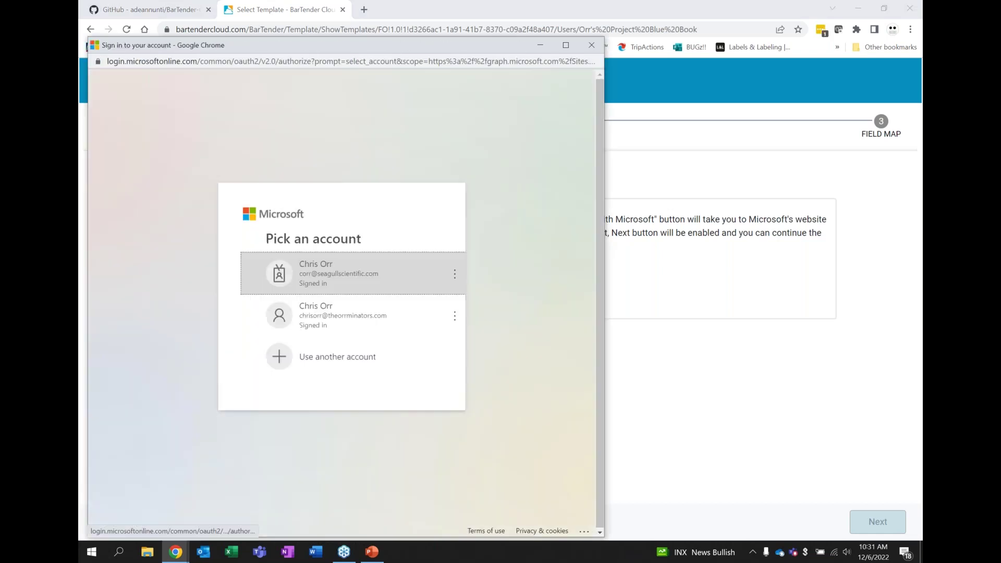
left_click(327, 326)
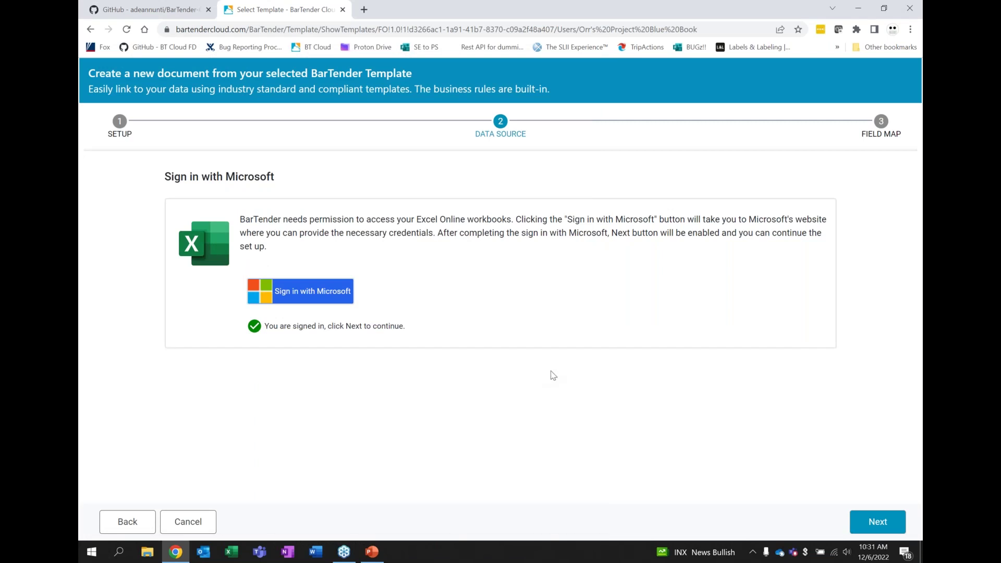
left_click(870, 523)
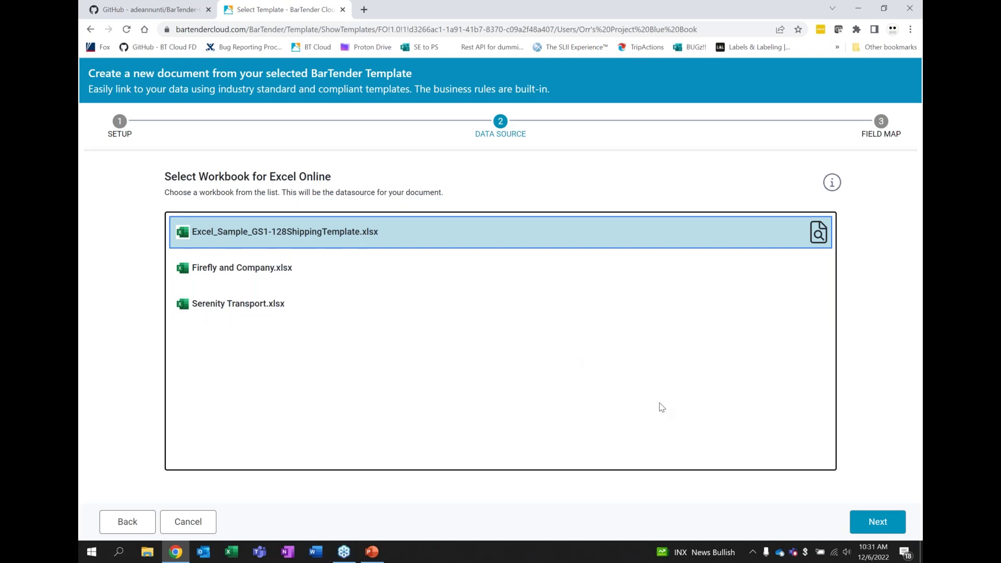
left_click(885, 527)
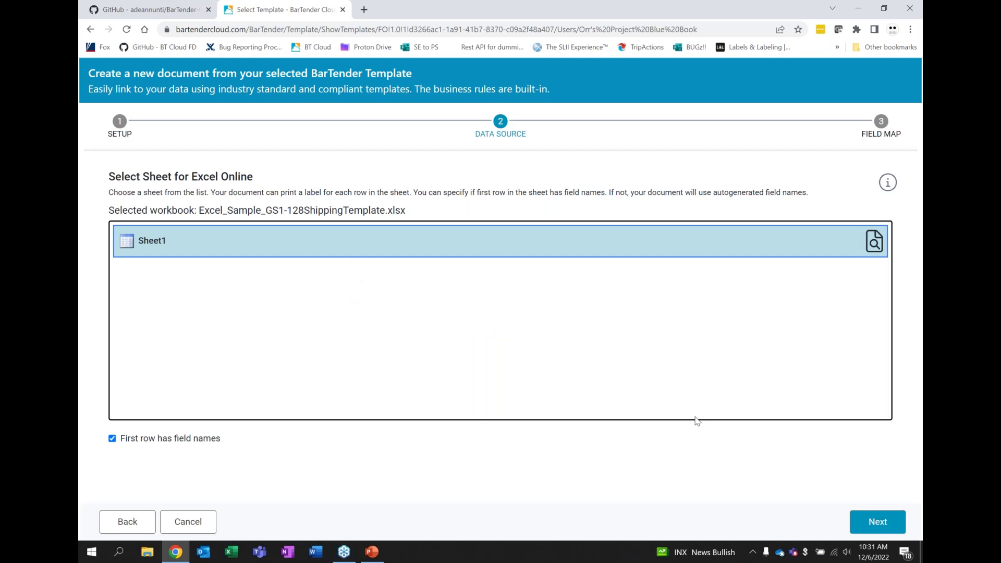
left_click(876, 521)
left_click(880, 527)
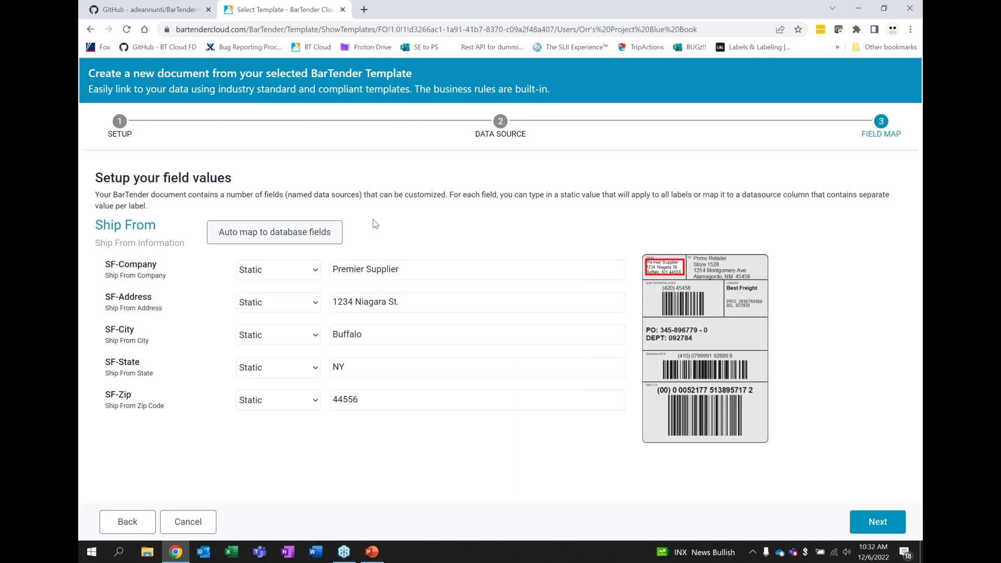
Step: Auto-map the Ship From fields to workbook columns and append 'Suite 300' to the address
left_click(298, 278)
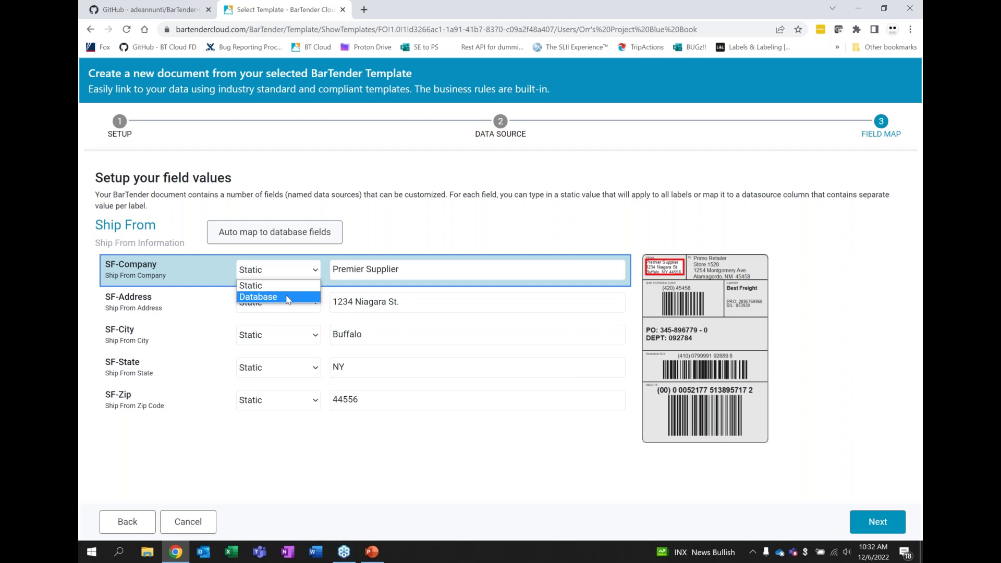
left_click(420, 206)
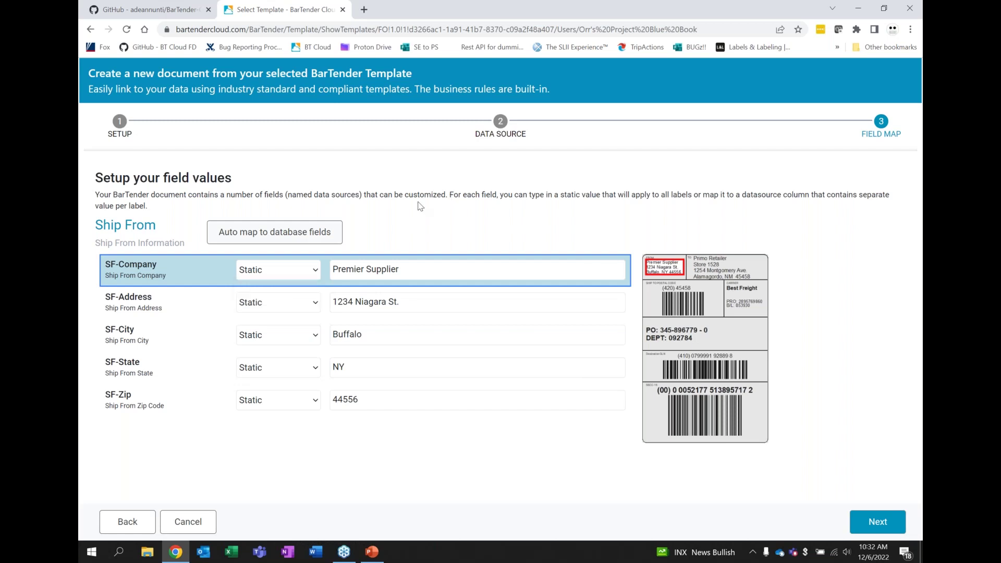
left_click(263, 234)
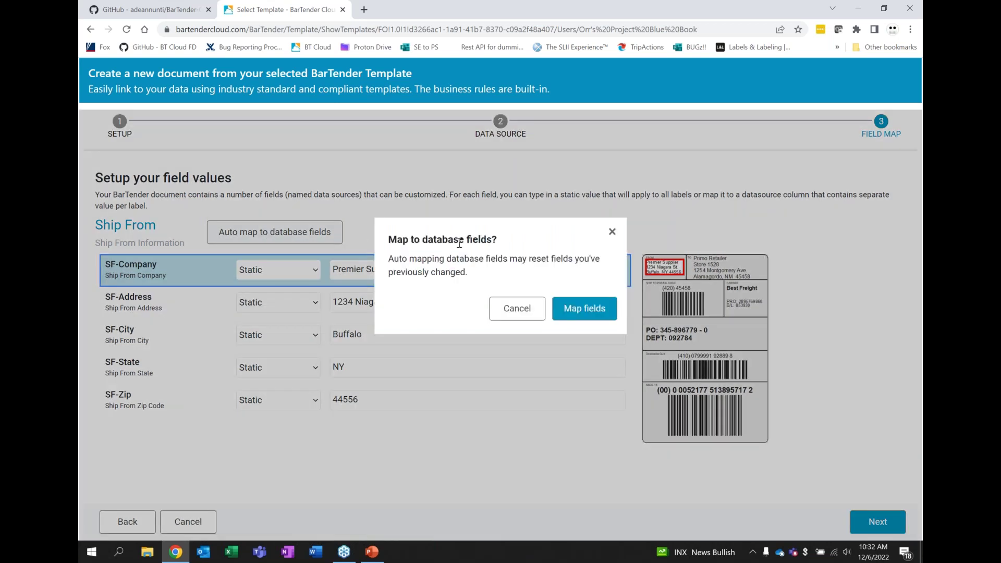
left_click(583, 312)
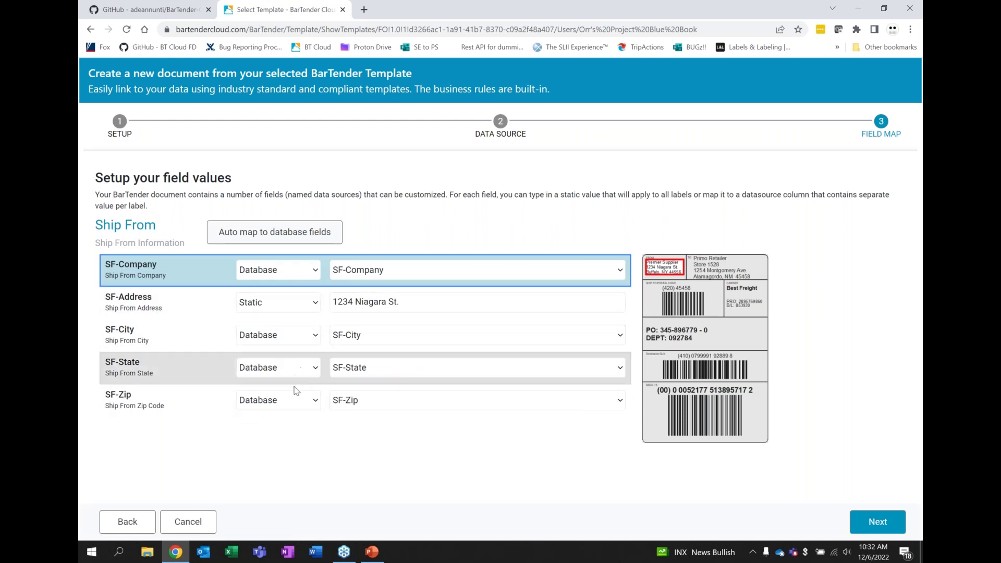
mouse_move(415, 304)
left_mouse_down()
mouse_move(357, 302)
mouse_move(418, 308)
left_mouse_up()
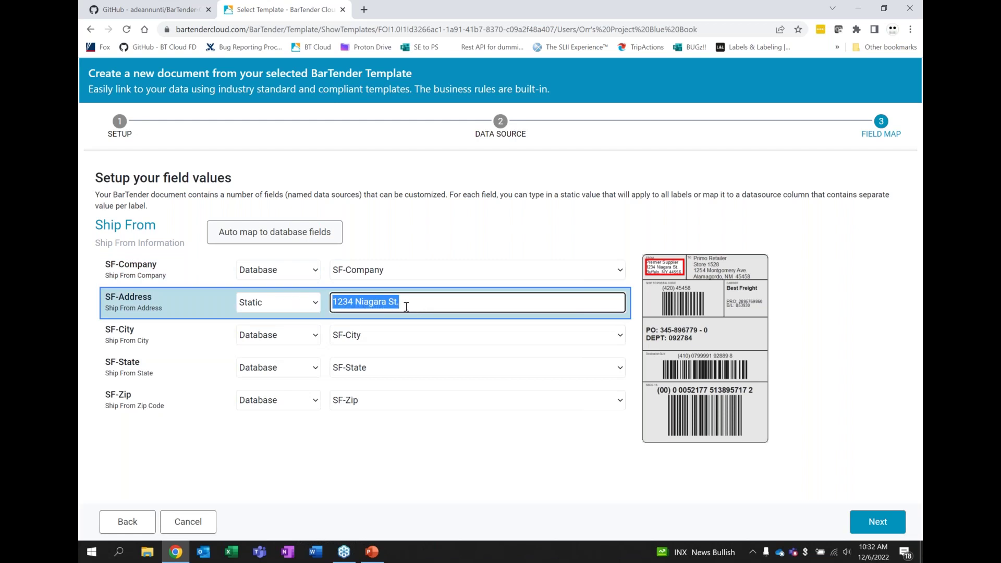
left_click(406, 306)
type("Sui")
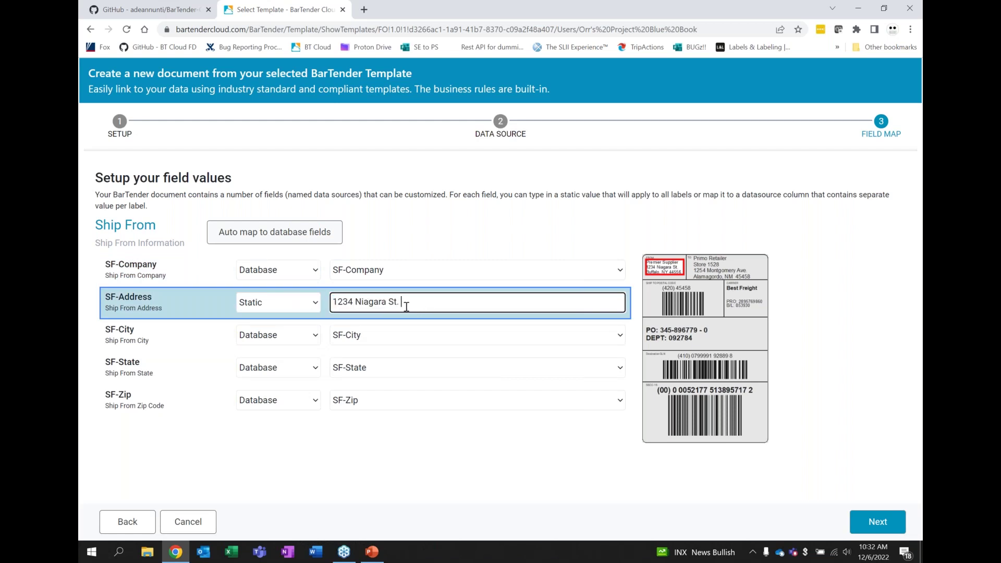
type("te 300")
Step: Auto-map the Ship To company, city, state and zip fields to workbook columns
left_click(871, 521)
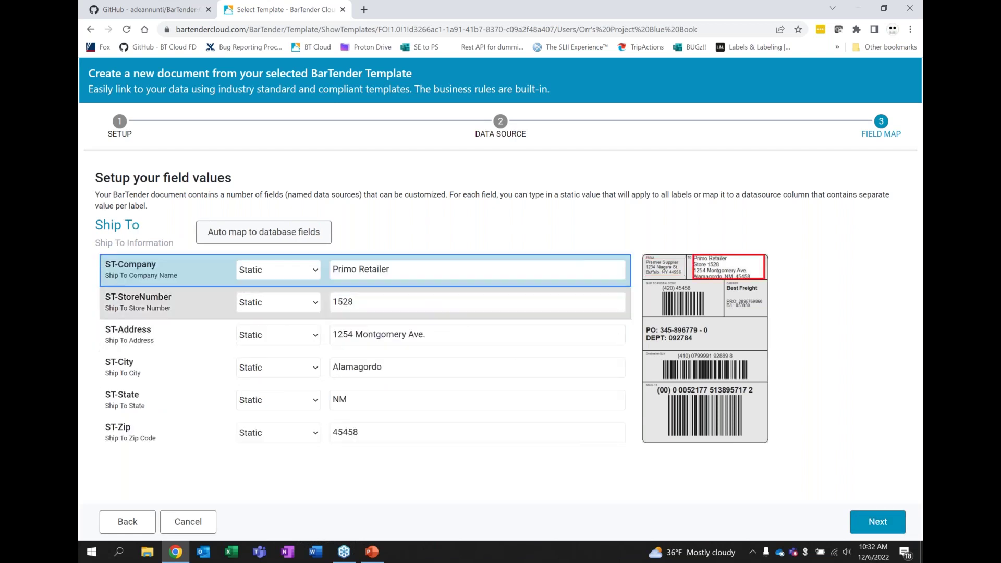
left_click(272, 233)
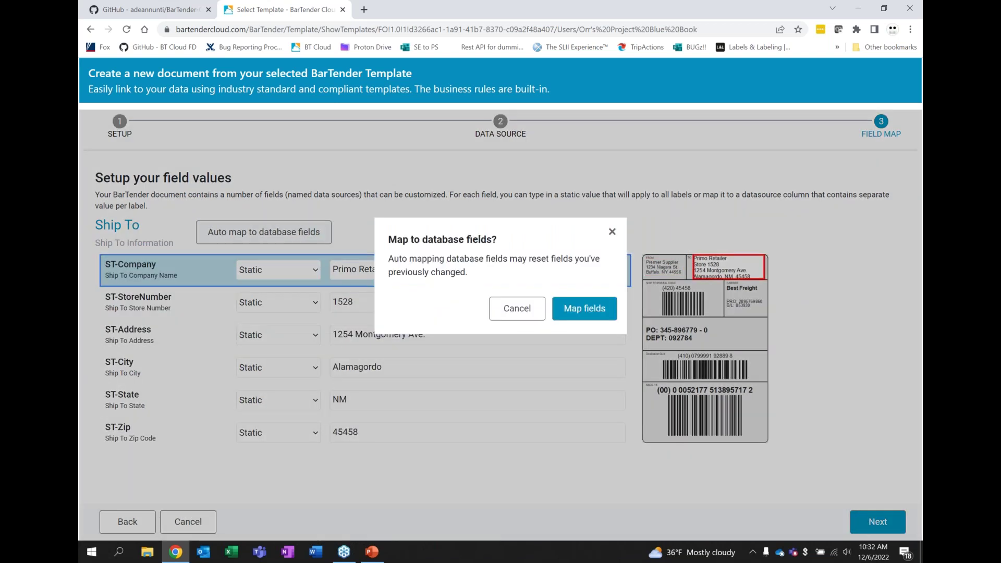
left_click(574, 310)
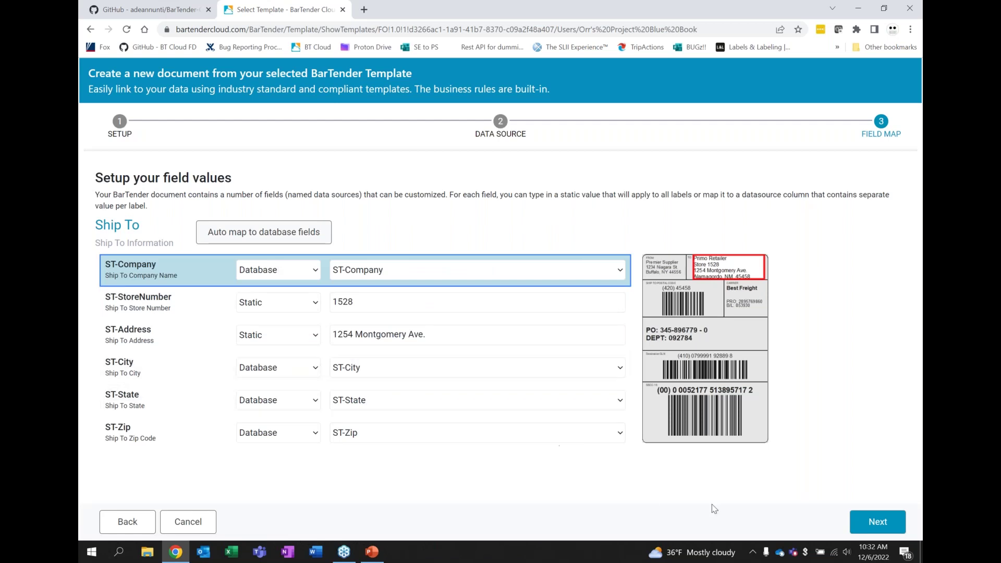
left_click(881, 526)
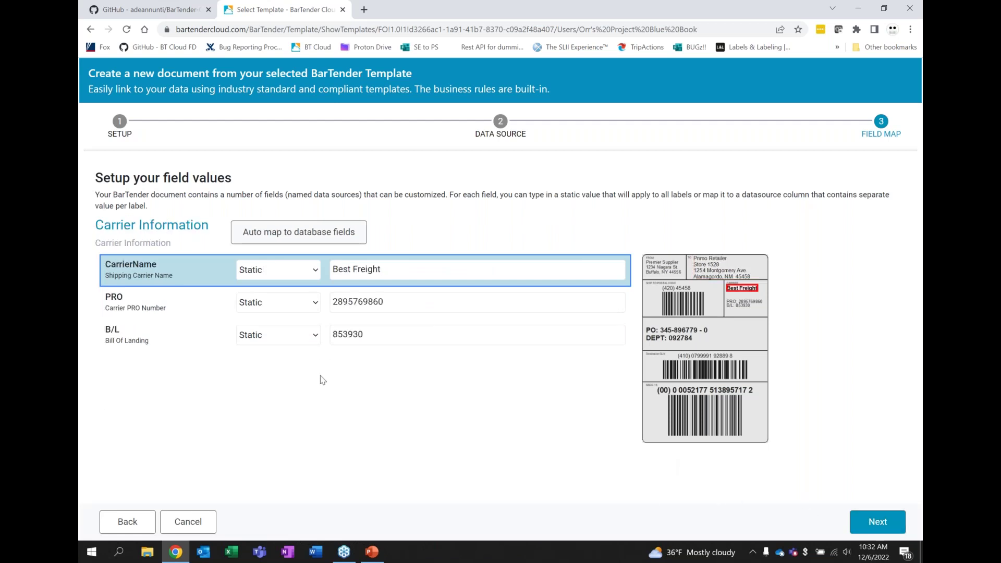
Step: Replace carrier name Best Freight with 'Serenity Transport Services' and finish creating Shipping Label.btw
left_click(394, 268)
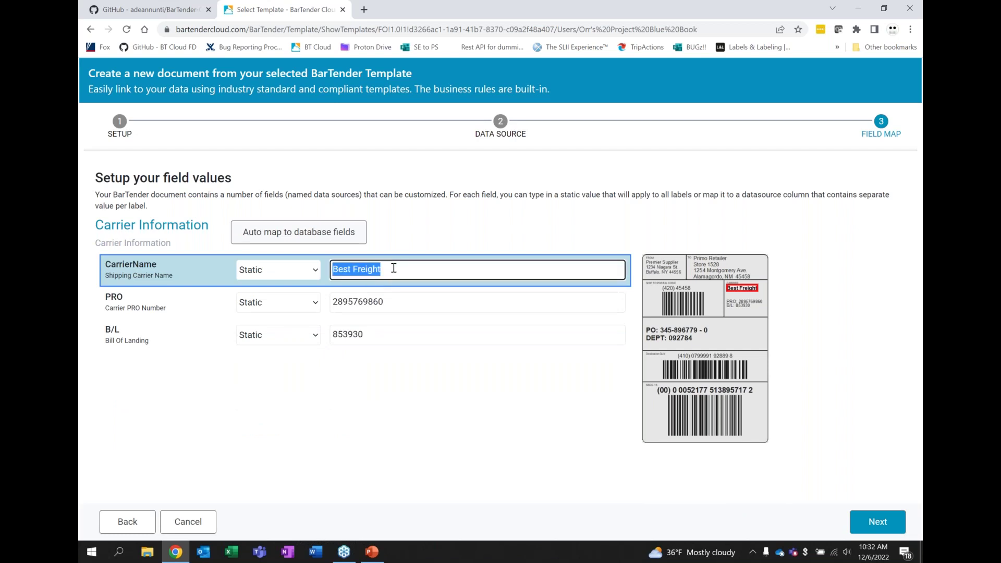
type("Serenity")
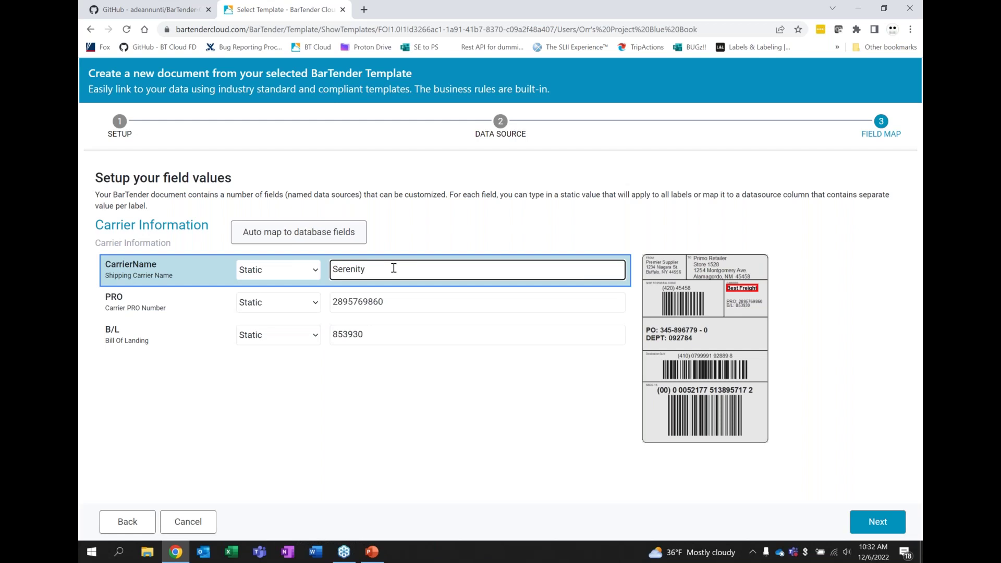
type("Transport Services")
left_click(872, 527)
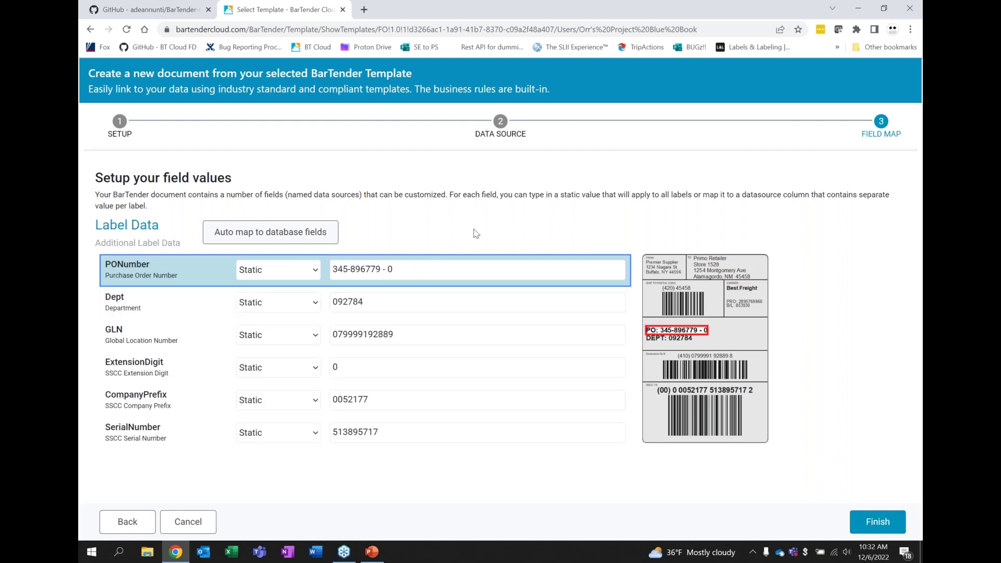
left_click(875, 528)
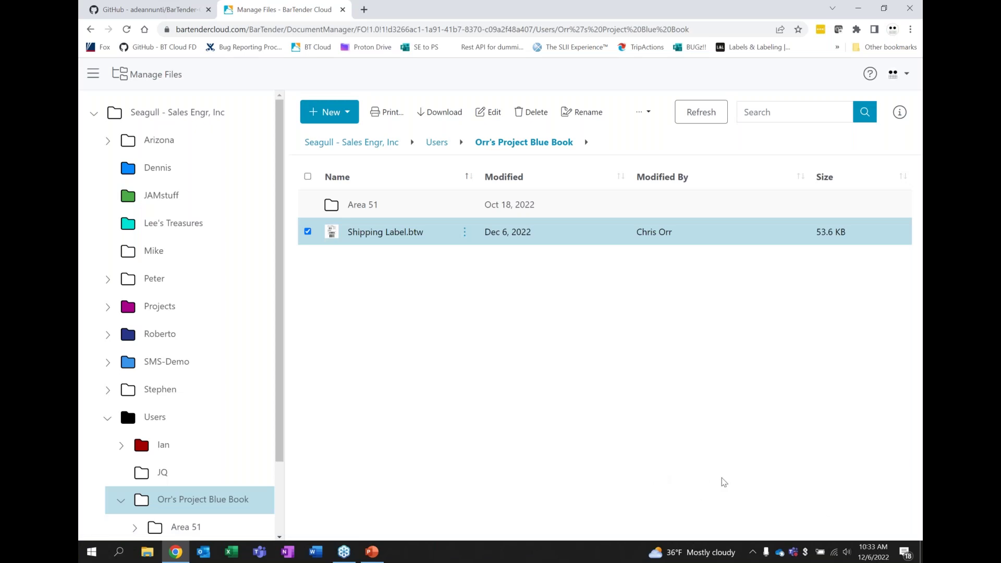
Step: Select Shipping Label.btw in Manage Files and send it to print with PDF as the printer
left_click(464, 231)
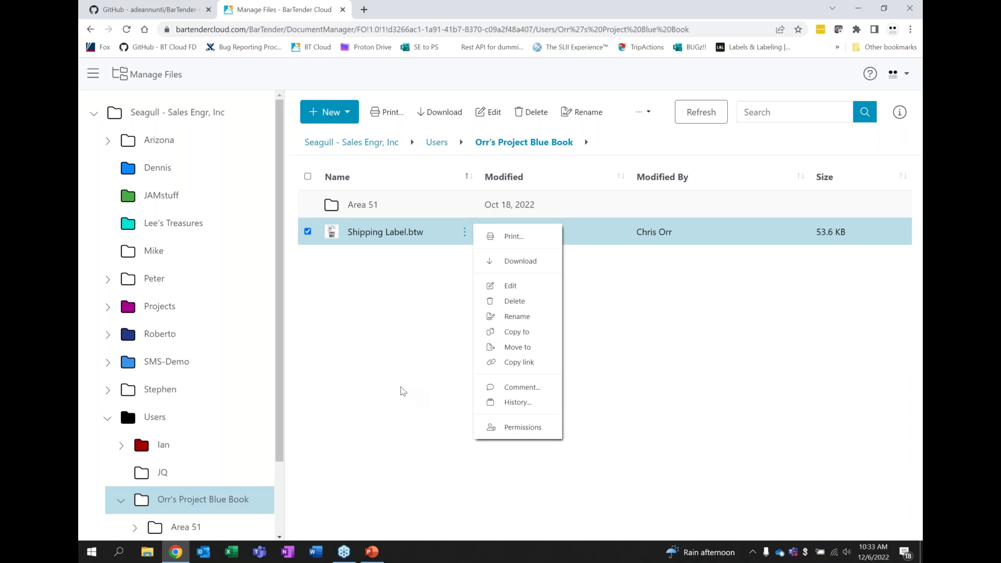
left_click(403, 391)
left_click(308, 232)
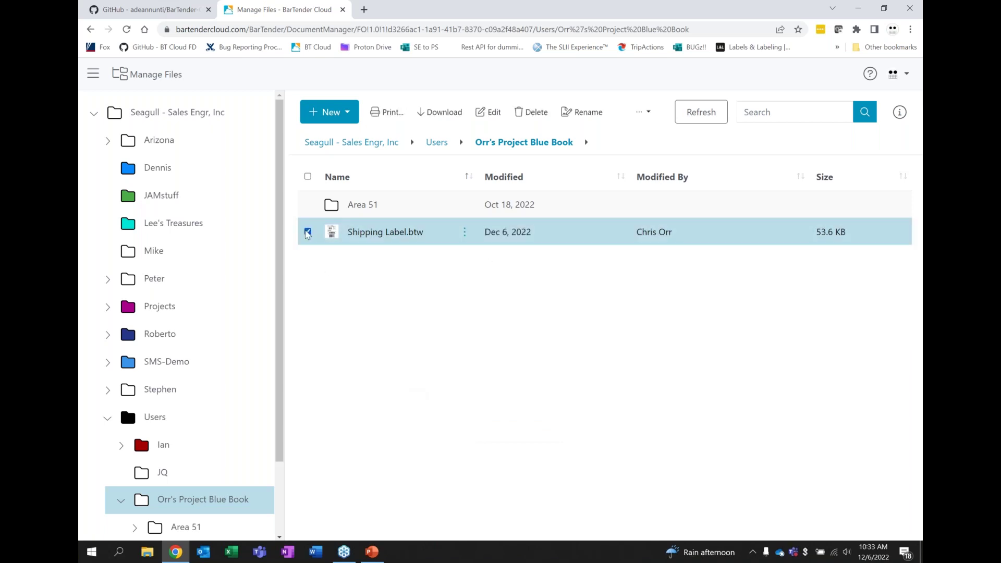
left_click(386, 113)
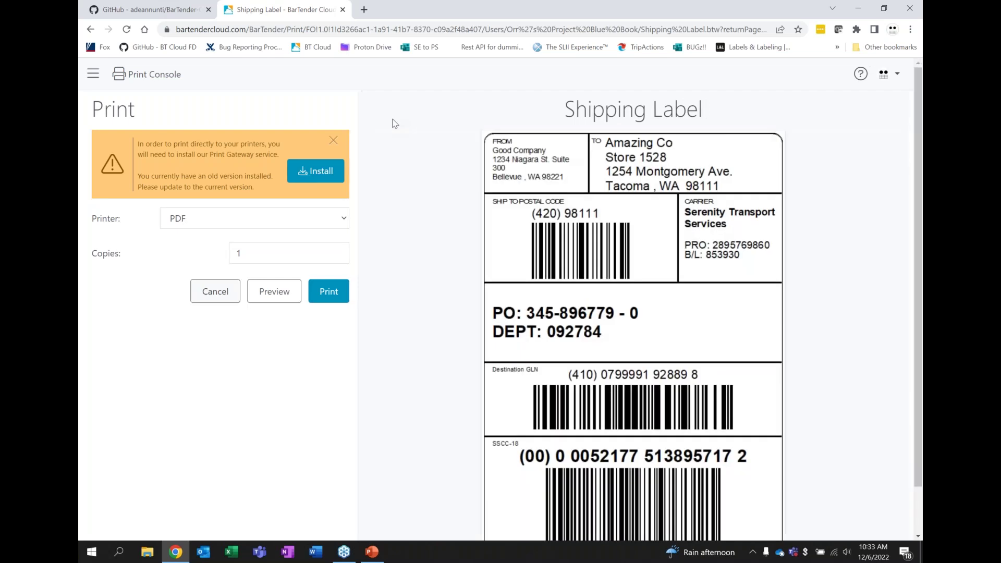
Step: Start the print and deselect records 2 through 8 so only records 1 and 9 print
left_click(329, 291)
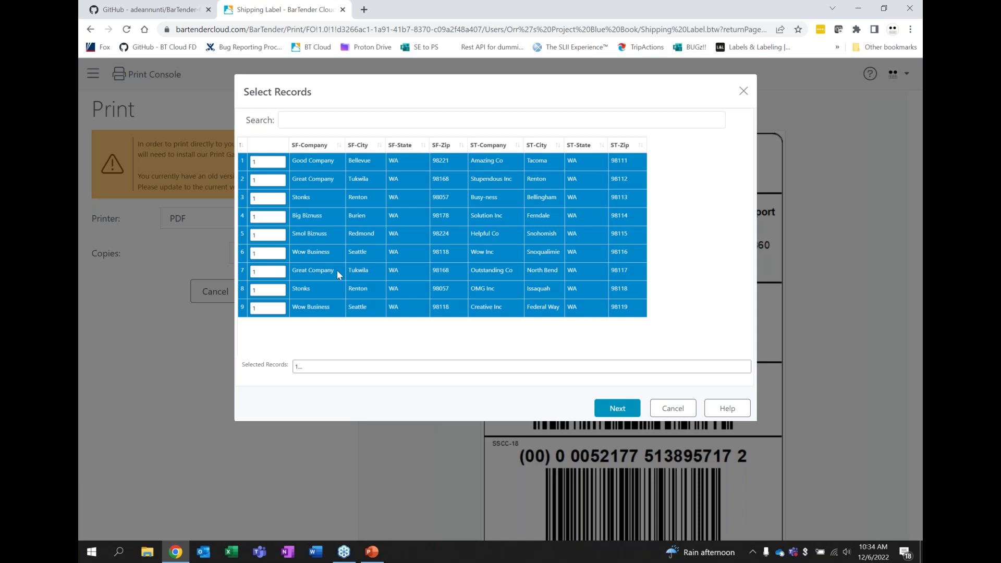
left_click(242, 180)
left_click(243, 199)
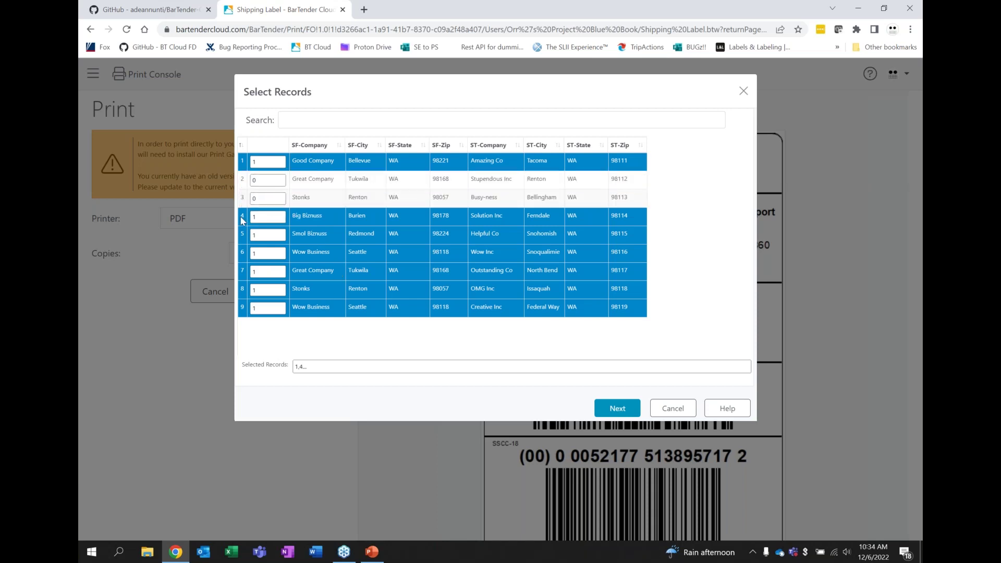
left_click(242, 217)
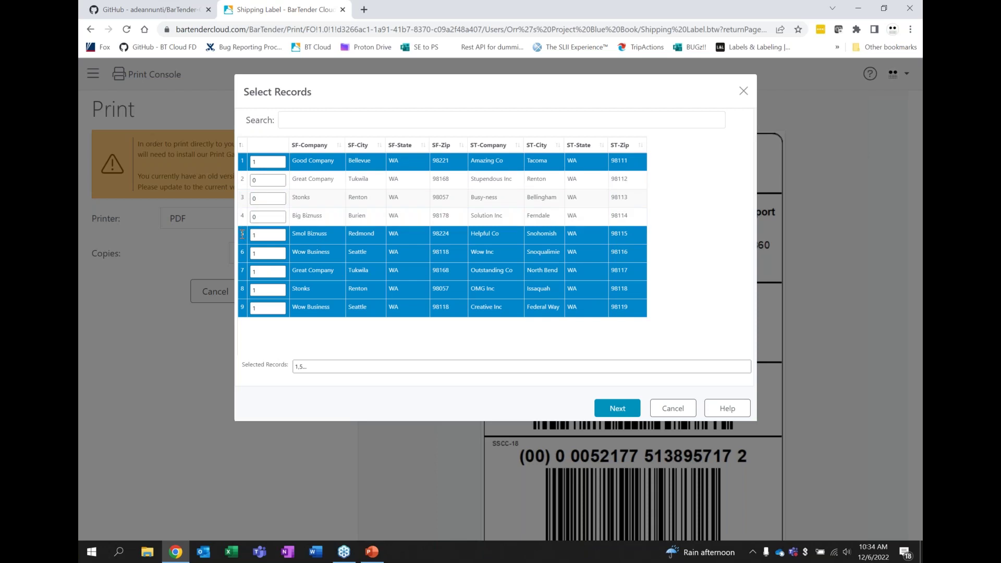
left_click(242, 234)
left_click(242, 252)
left_click(243, 270)
left_click(242, 288)
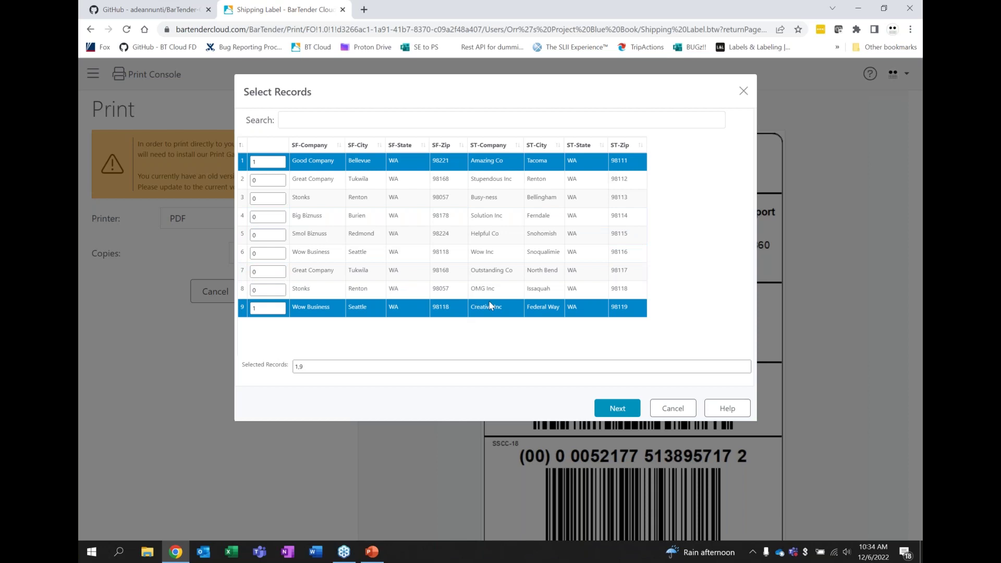
left_click(613, 411)
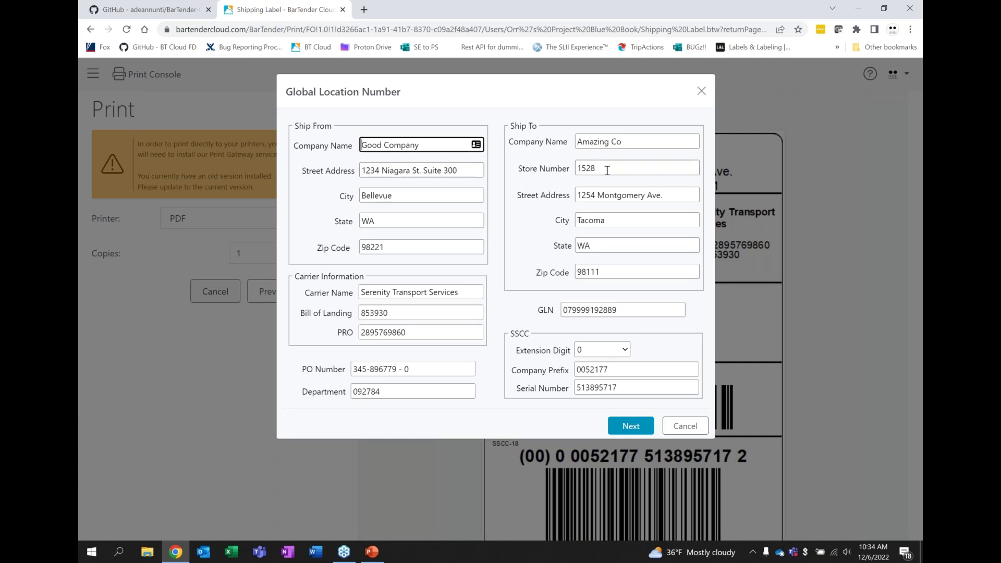
Step: Replace Store Number 1528 with 1530, pass the second record's values, and print both labels
left_click_drag(607, 170, 566, 171)
type("1530")
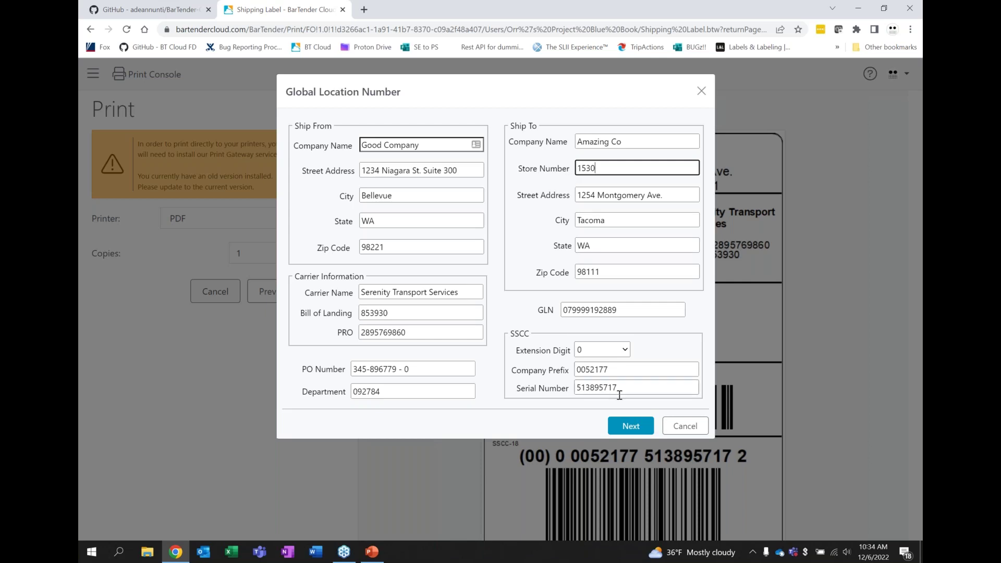
left_click(626, 426)
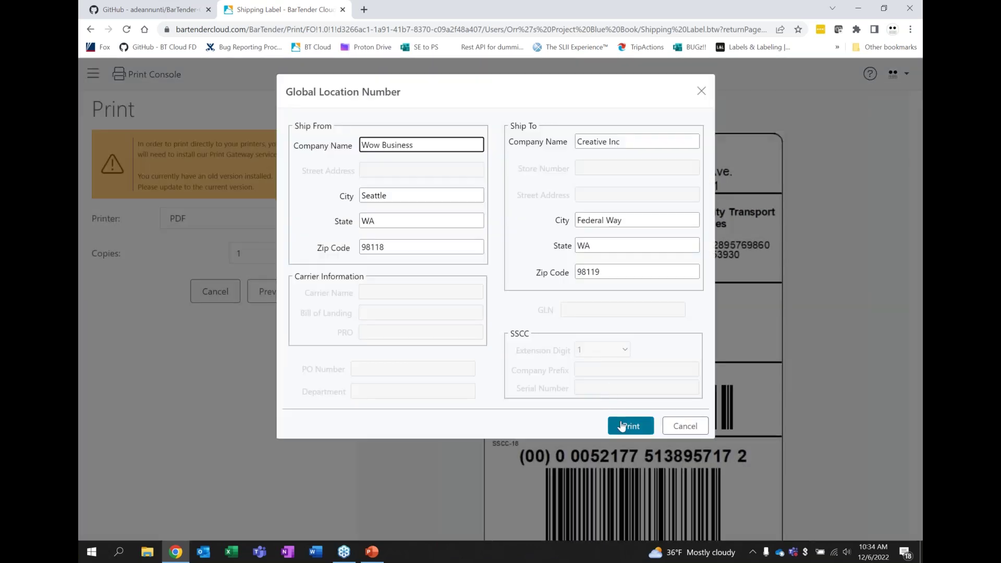
left_click(623, 426)
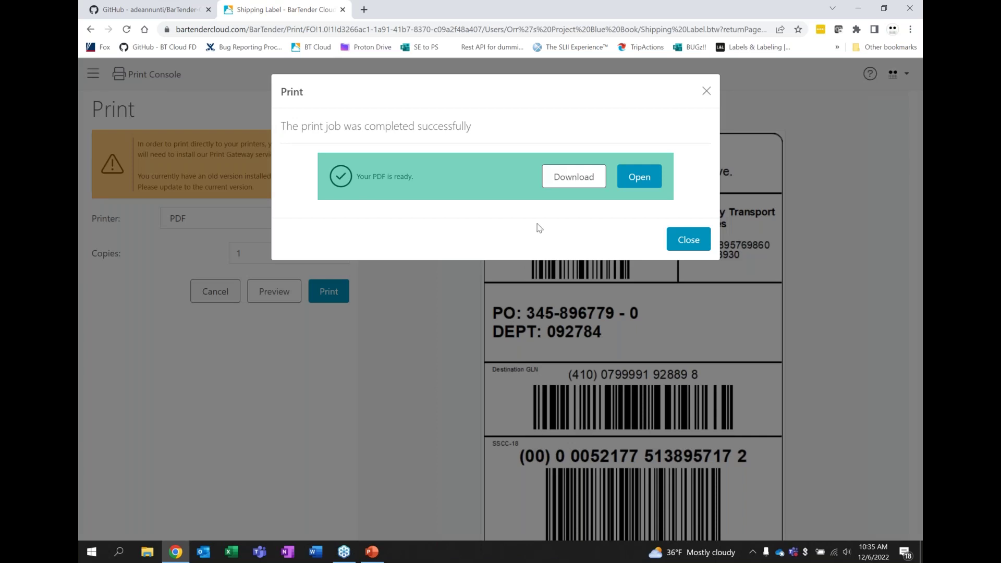
Step: Open the ready Shipping Label PDF and review both GS1-128 labels
left_click(638, 177)
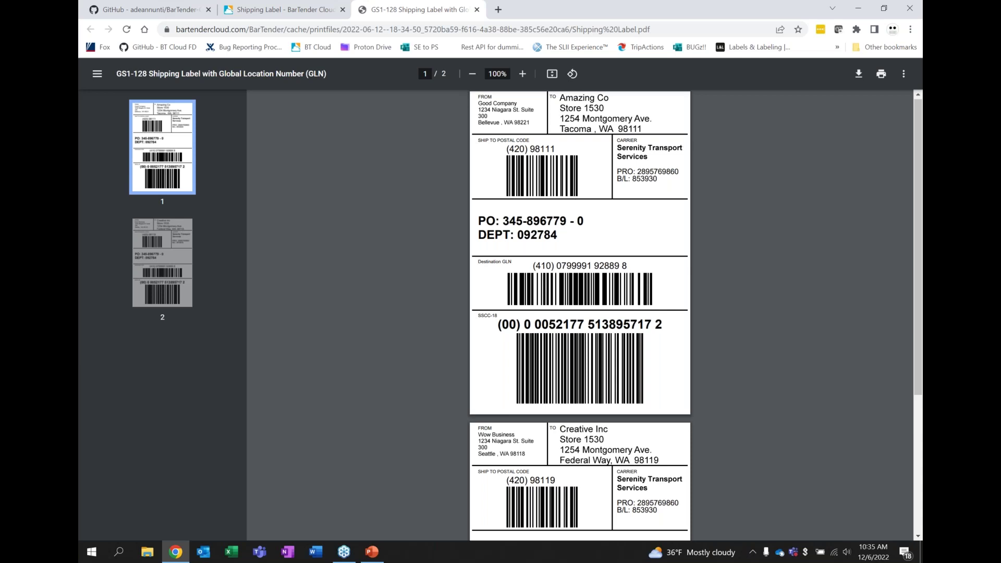
scroll(579, 217, "down", 3)
scroll(579, 217, "up", 3)
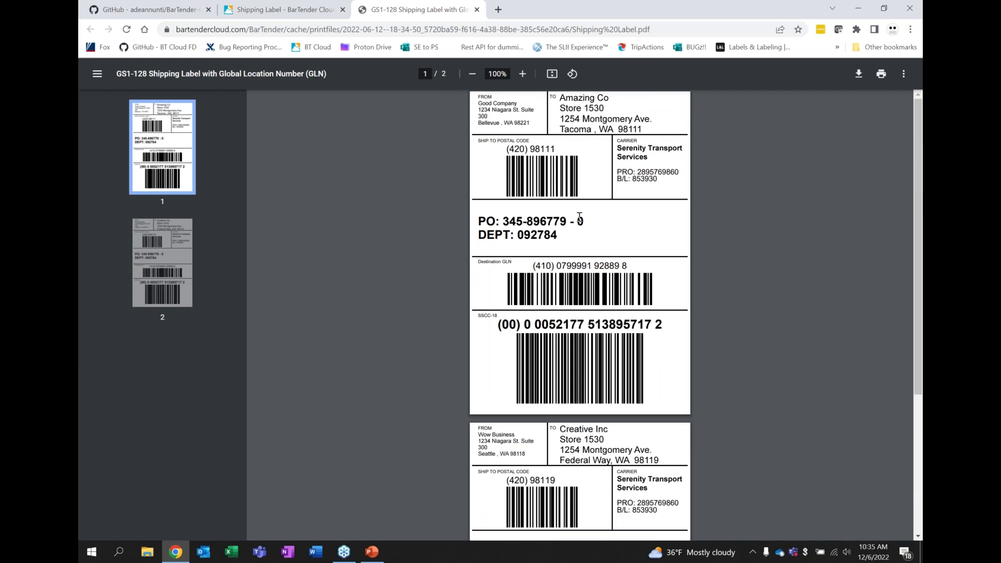